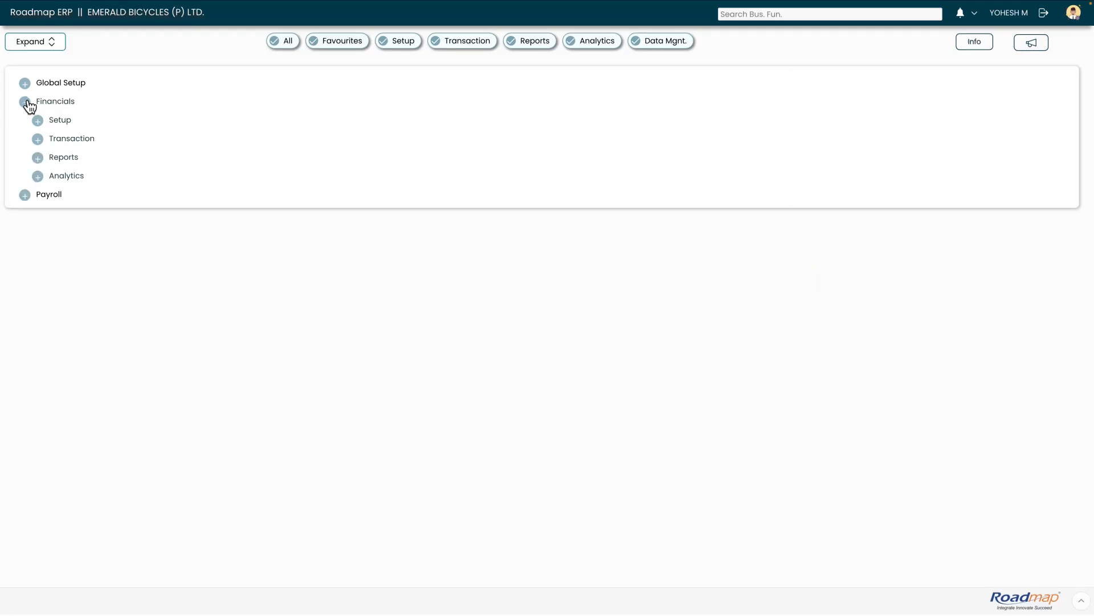
Open the Payments /Receipts function under Financials transactions, Payments & Receipts
left_click(37, 139)
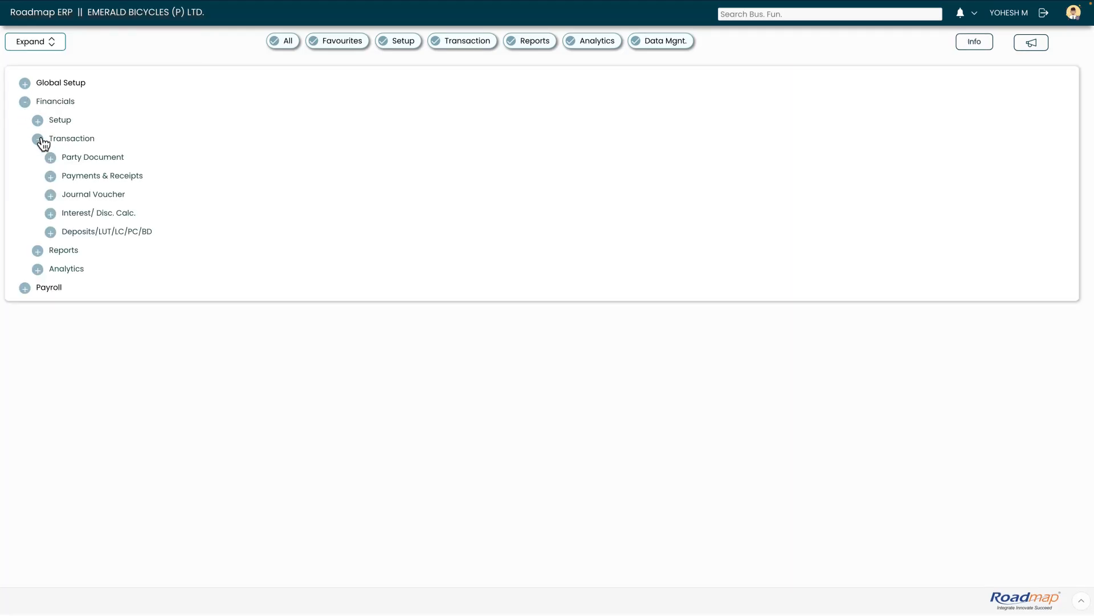
left_click(50, 176)
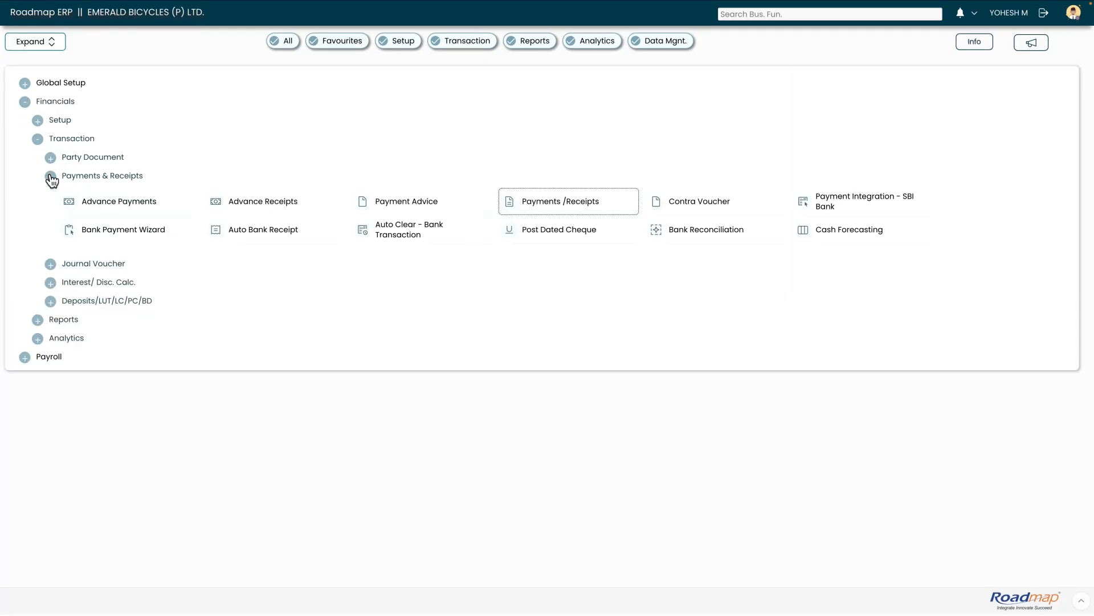
left_click(581, 204)
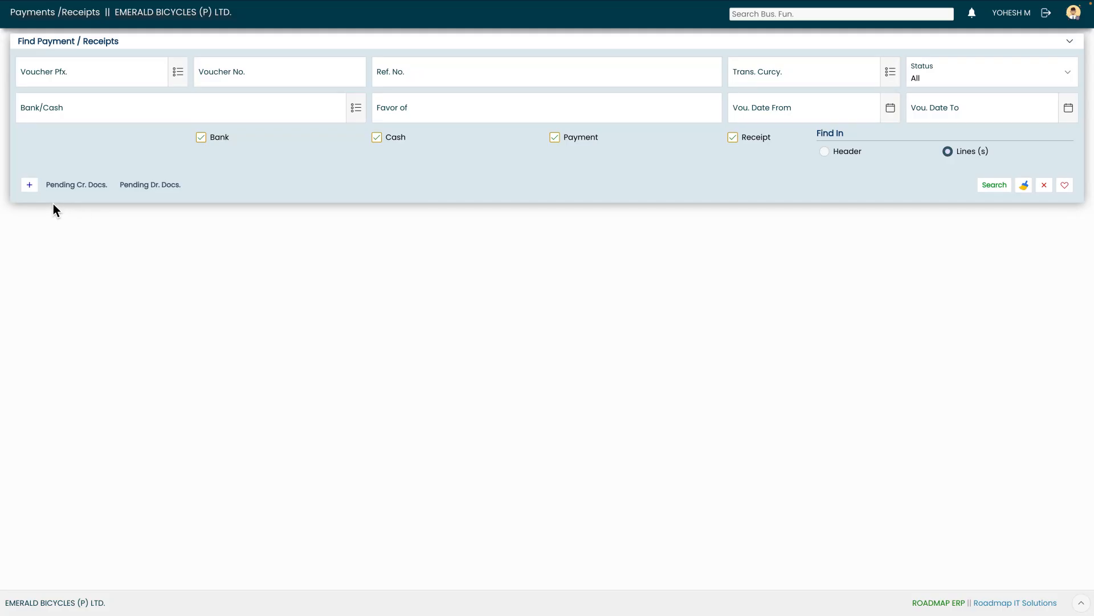
Start a new bank document with Doc. Mode Bank Receipt and bank STATE BANK OF INDIA
left_click(29, 185)
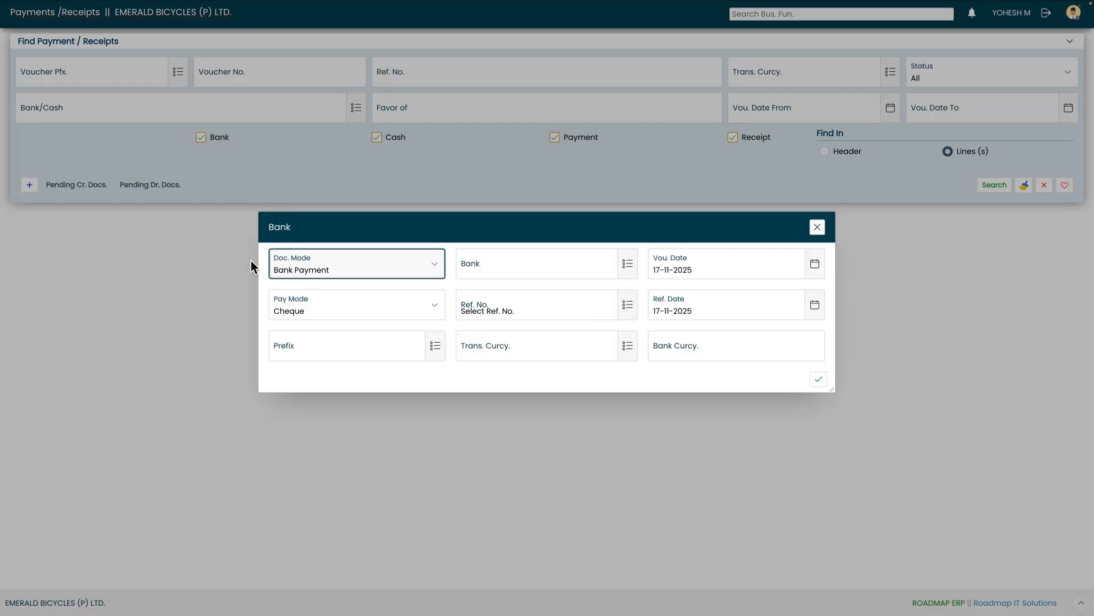
left_click(316, 268)
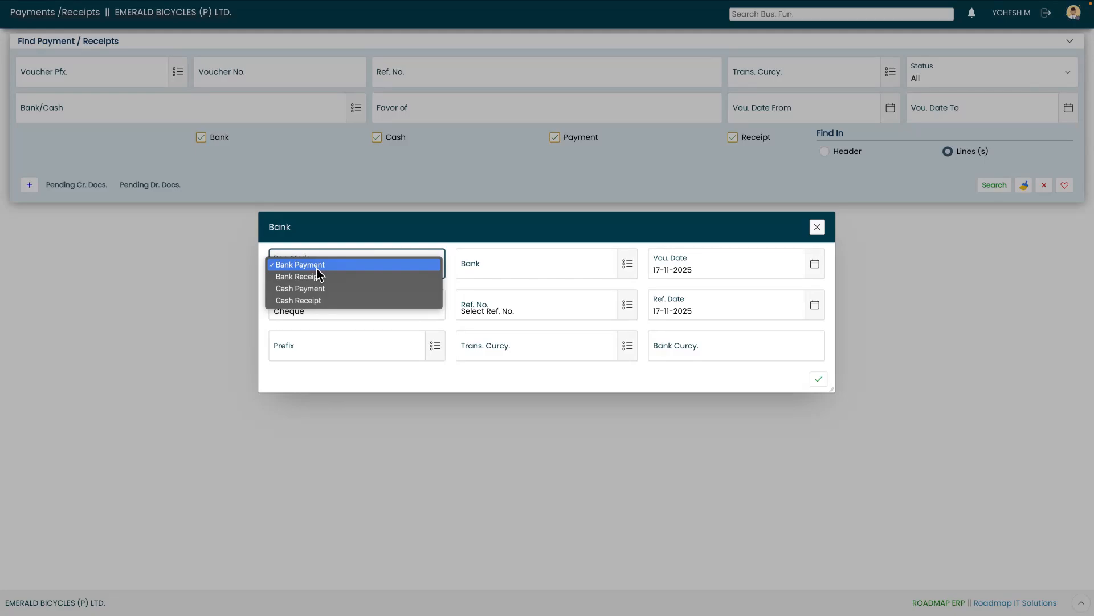
left_click(317, 270)
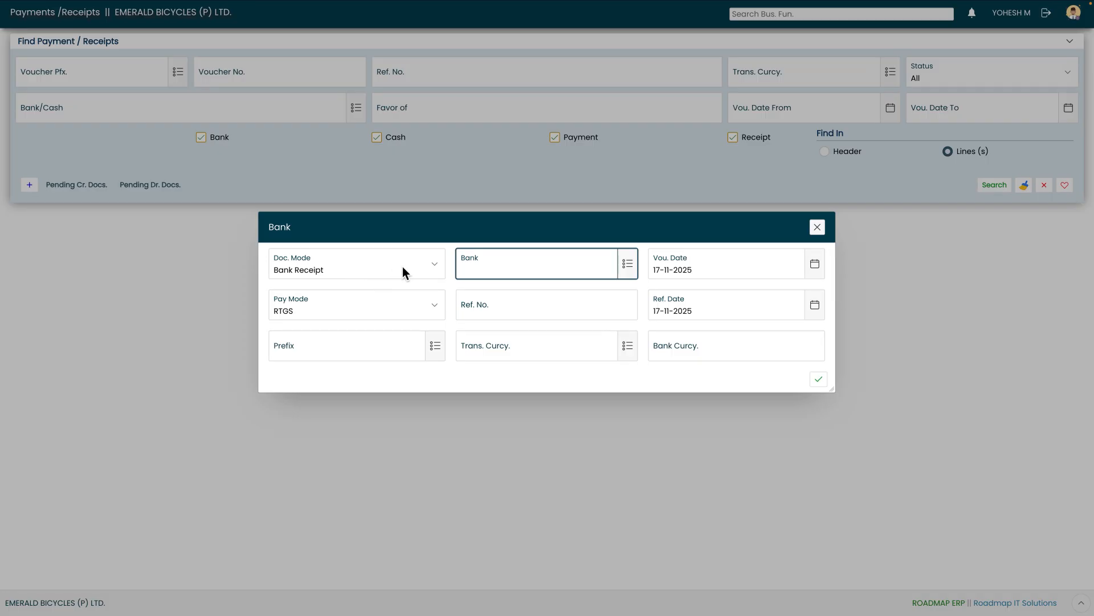
left_click(628, 265)
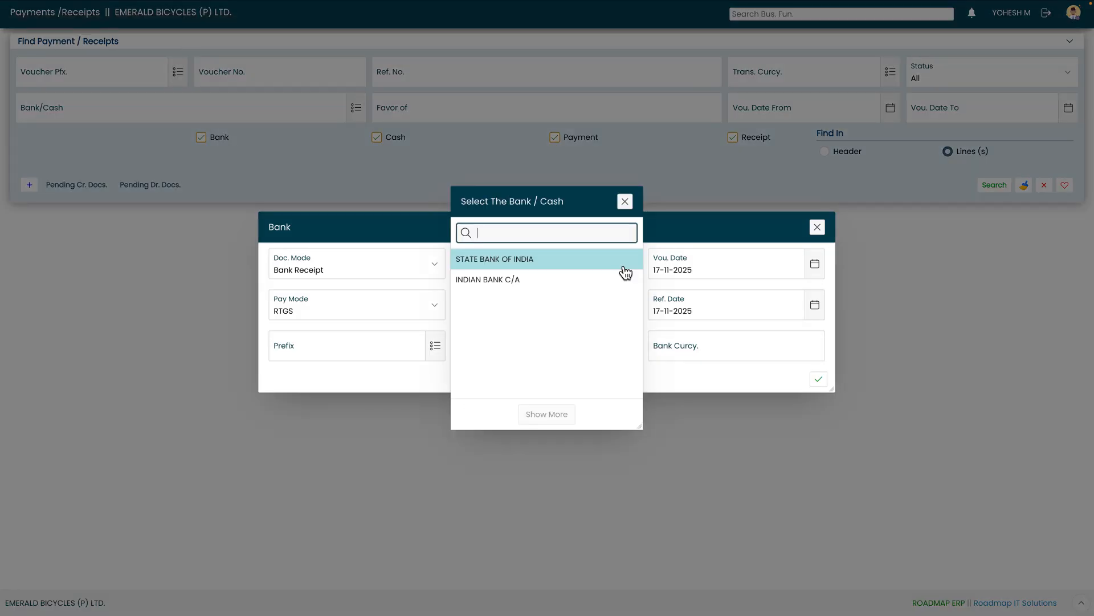
left_click(582, 265)
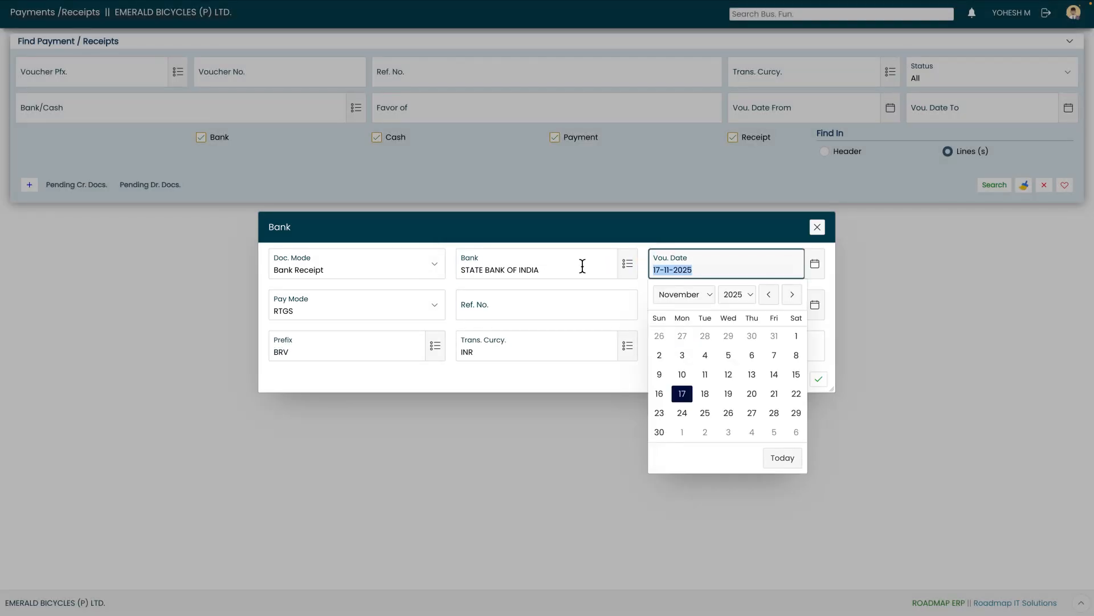
Set the voucher date to 17-11-2025 and the pay mode to Cheque
left_click(684, 396)
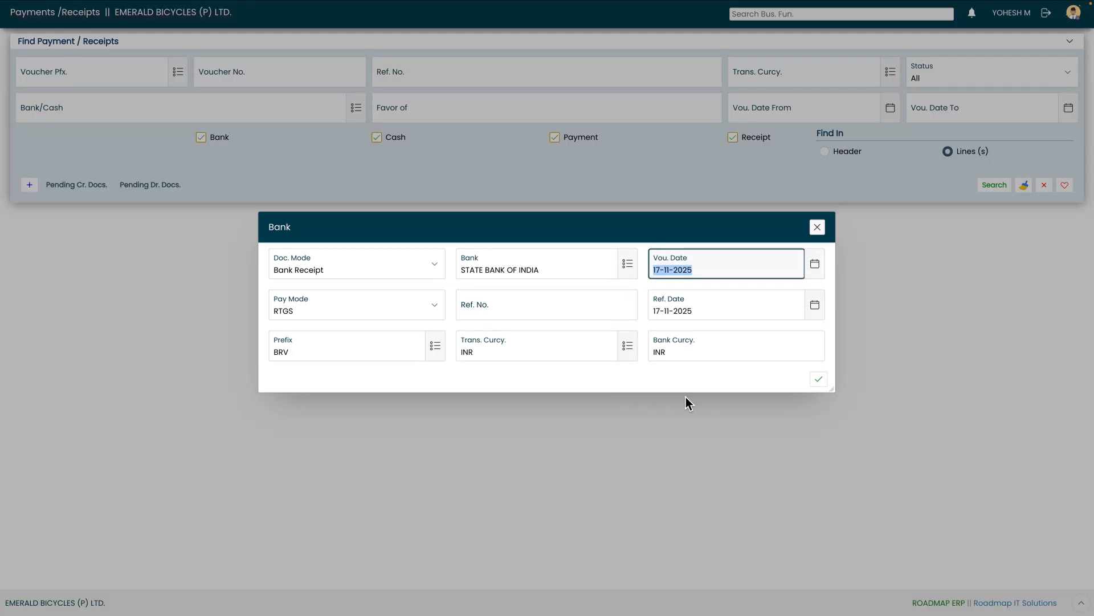
key("Tab")
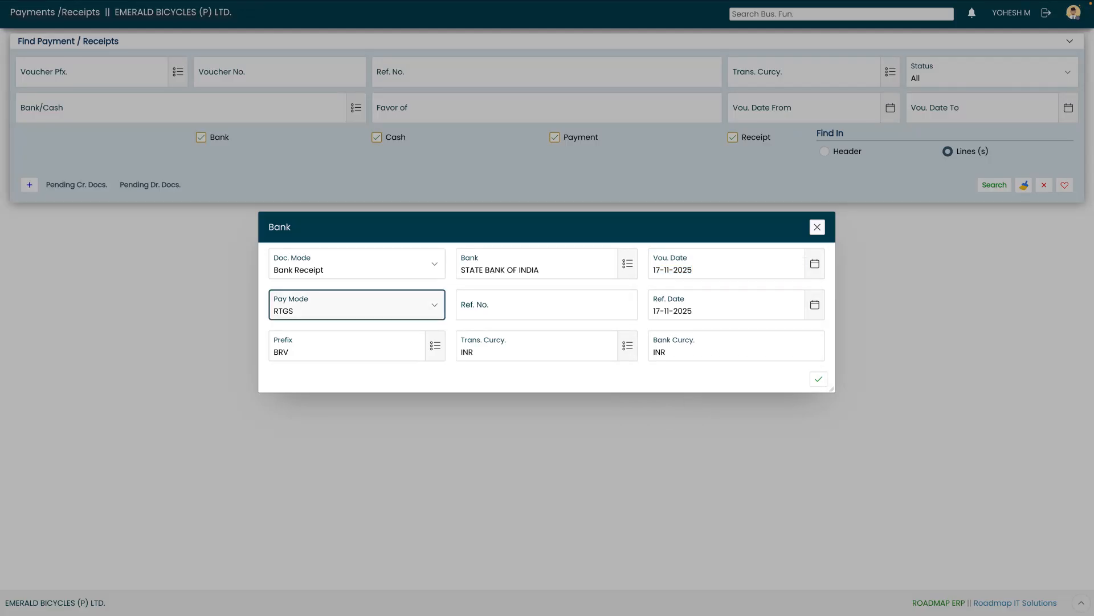
left_click(402, 301)
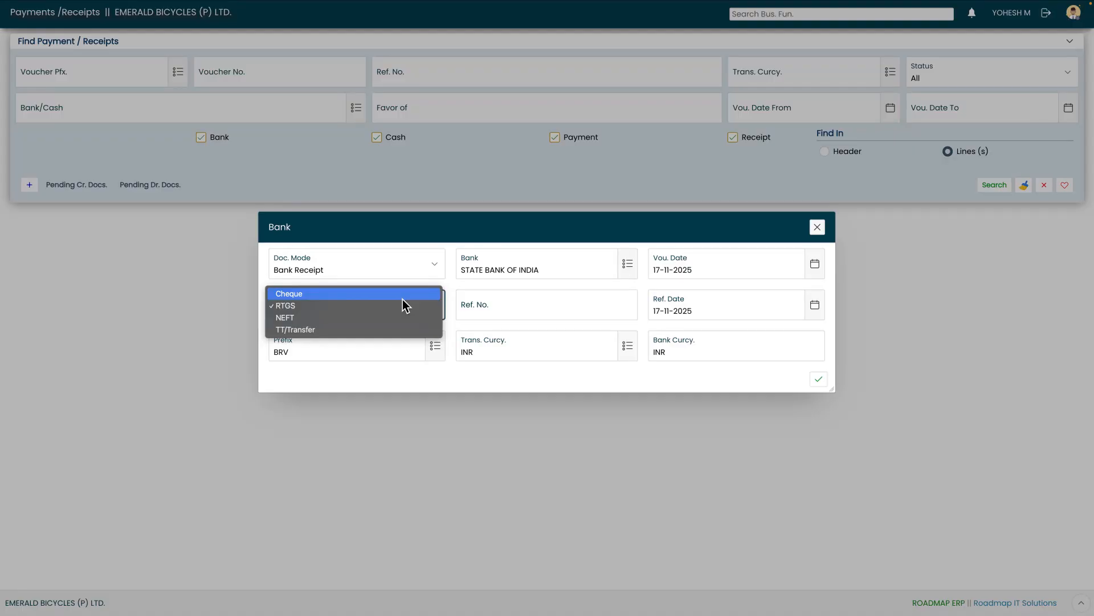
key("Down")
key("Down")
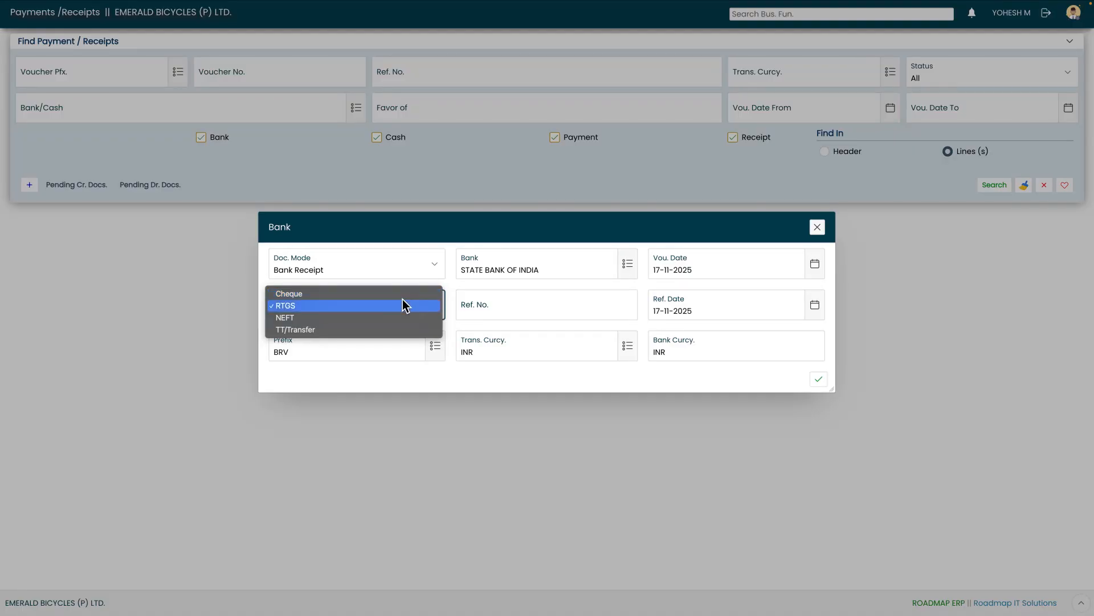
key("Down")
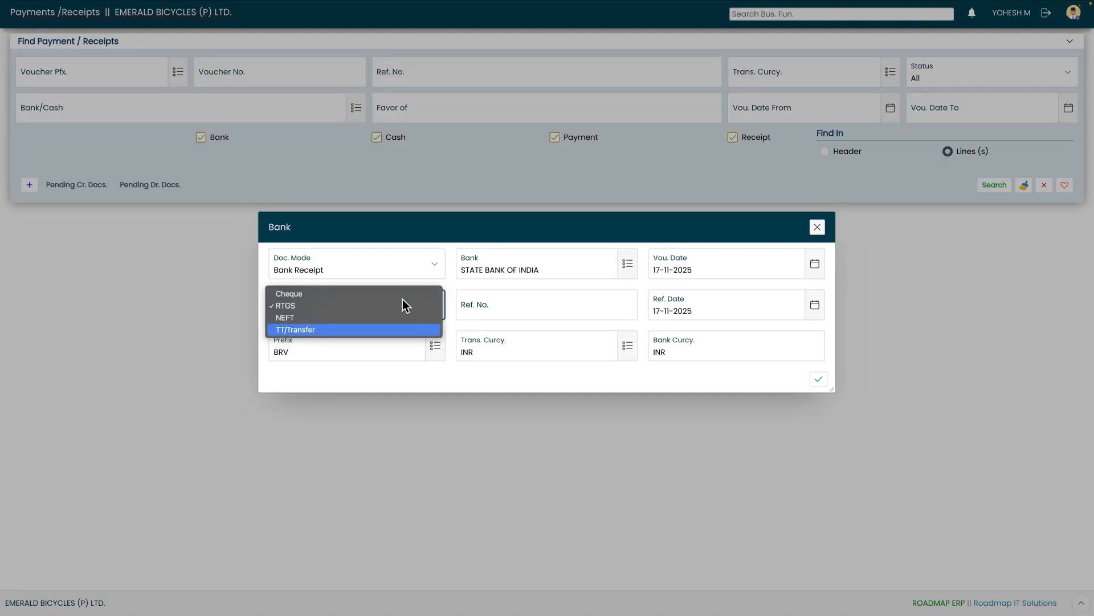
key("Up")
key("Up")
key("Up")
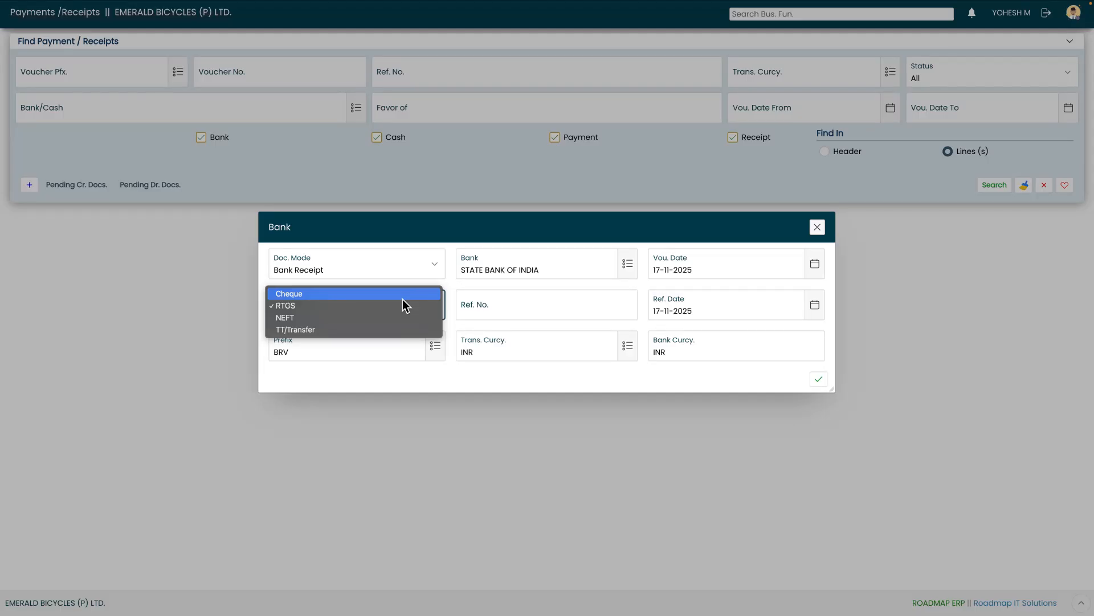
left_click(402, 293)
Enter reference number AXIS006, keeping reference date 17-11-2025 and prefix BRV
key("Tab")
type("AXIS006")
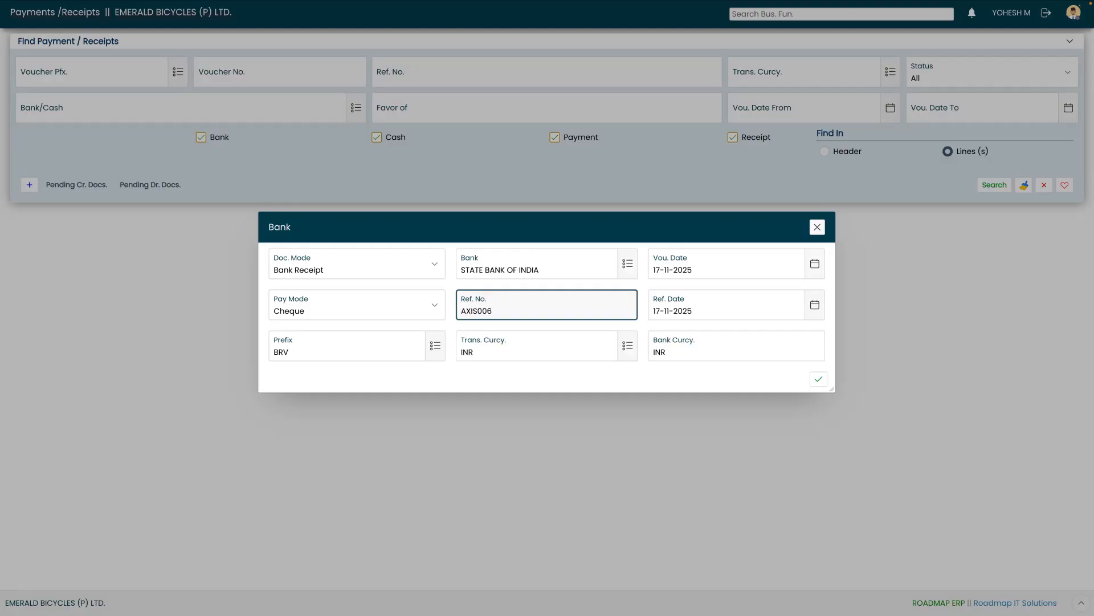
key("Tab")
left_click(683, 436)
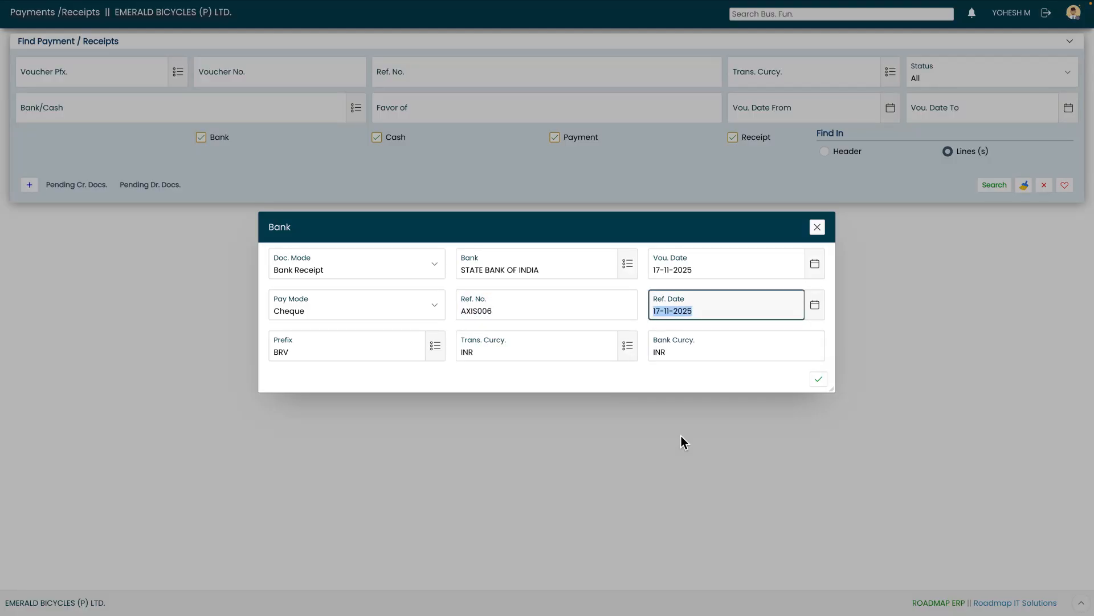
key("Tab")
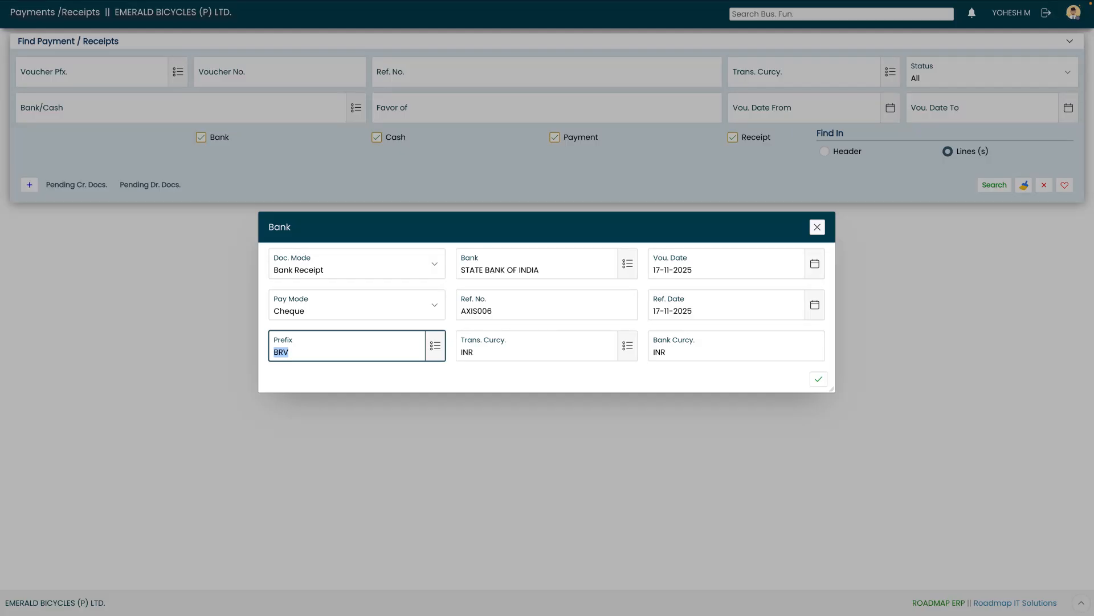
key("Tab")
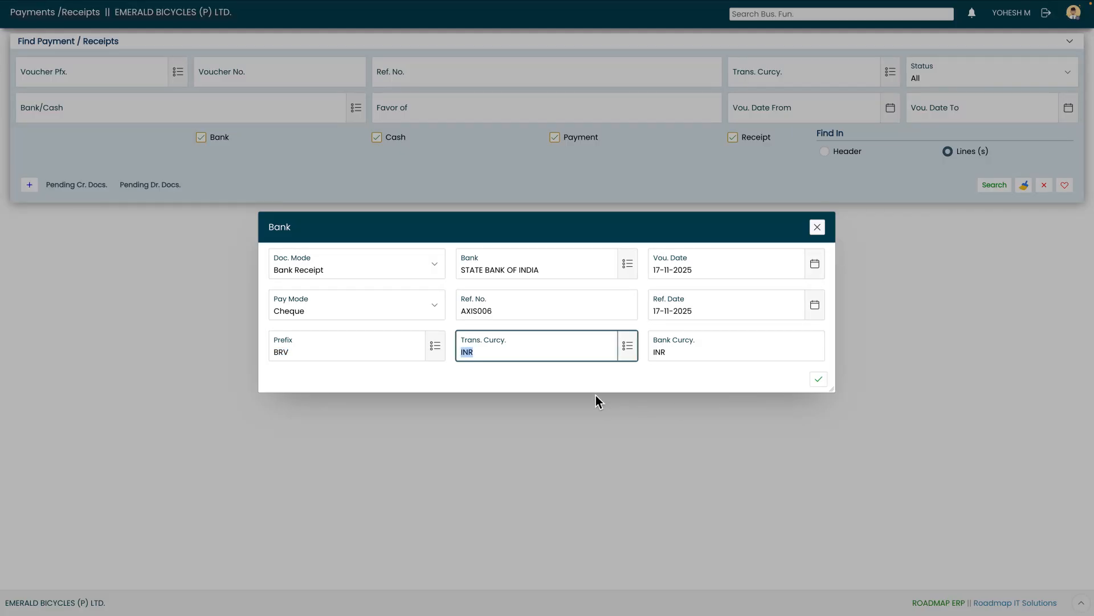
Keep the transaction currency as INR and confirm the bank document header
left_click(628, 348)
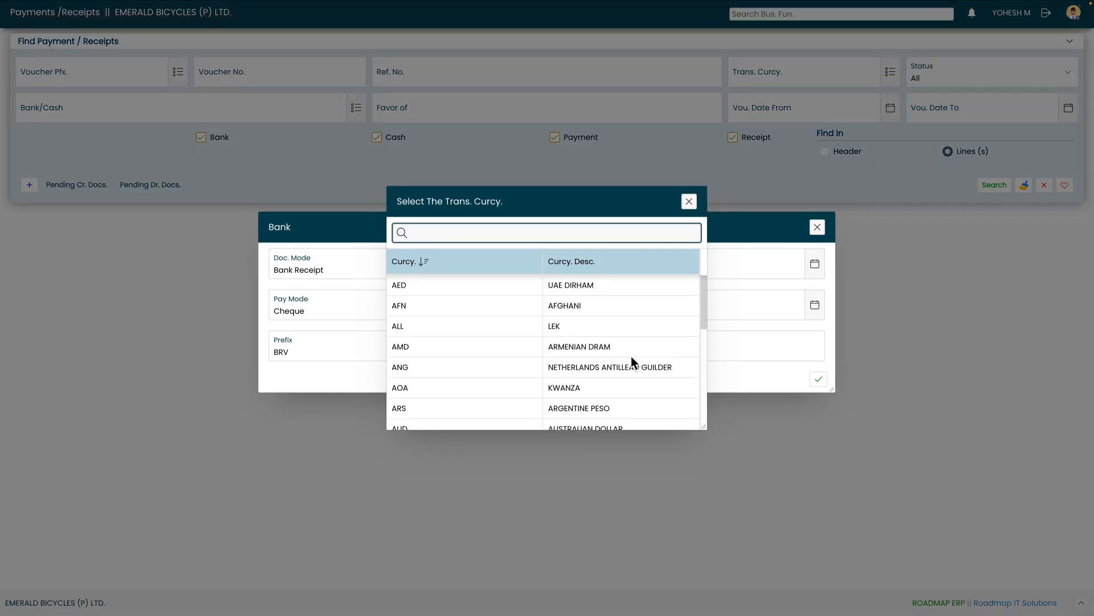
key("Escape")
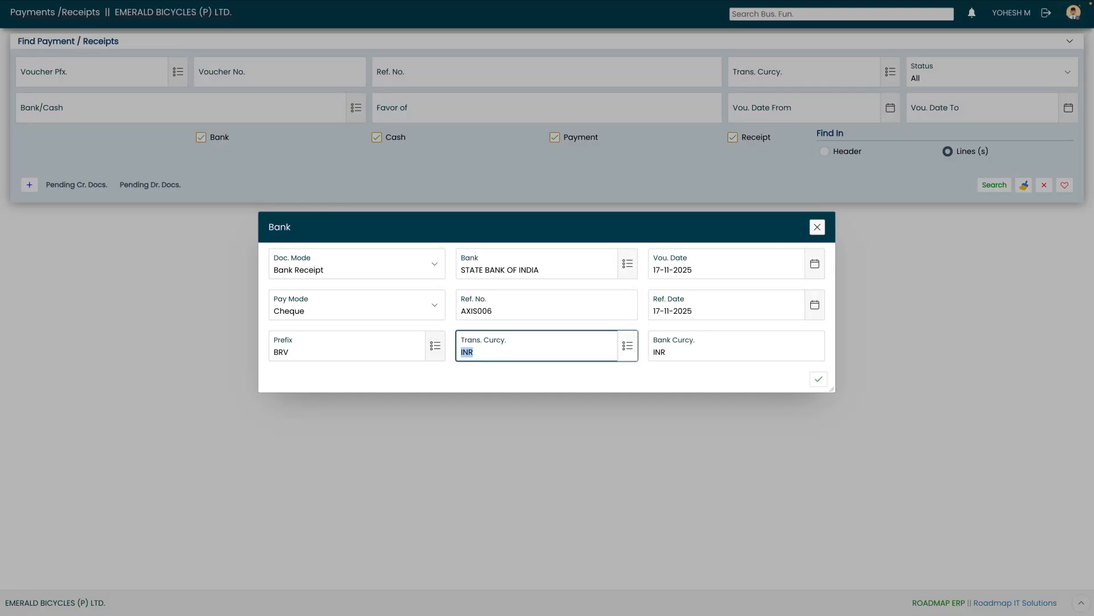
key("Tab")
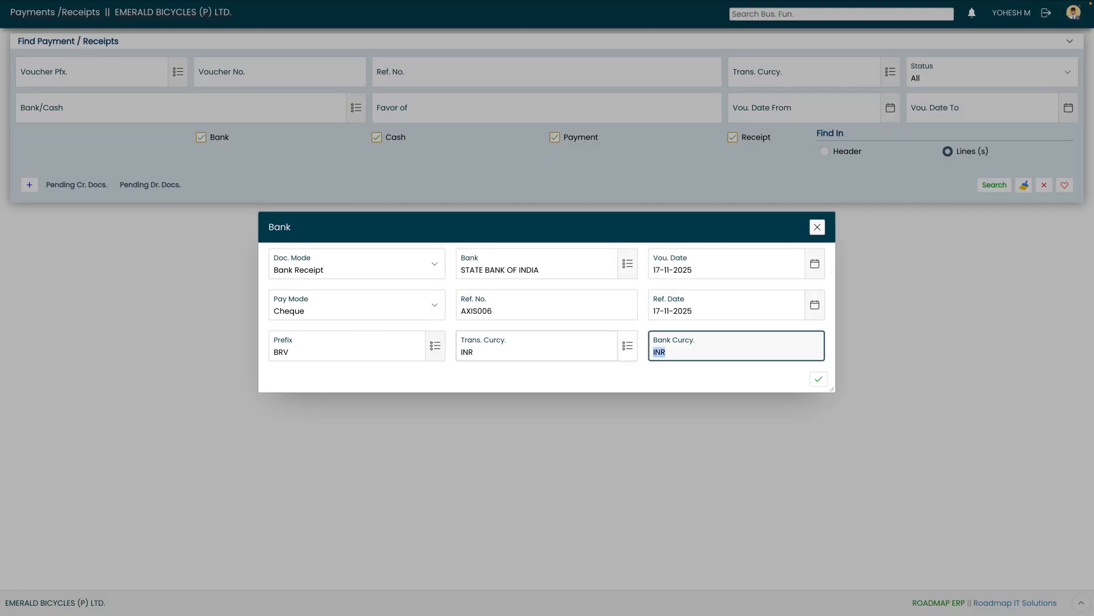
left_click(818, 380)
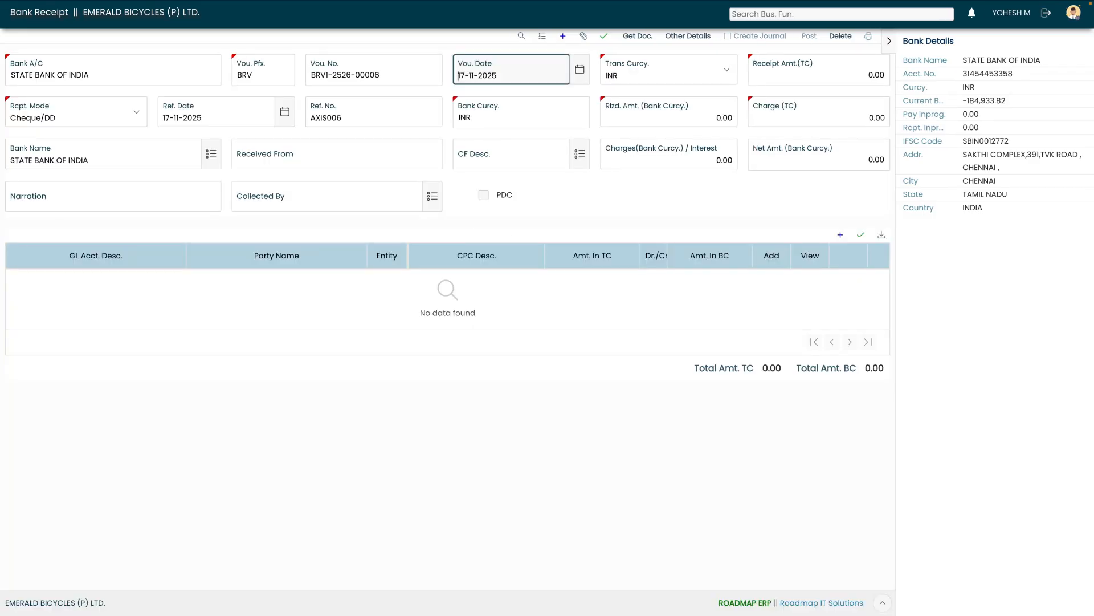
Add a receipt line and choose GL account GST SALES for it
left_click(94, 78)
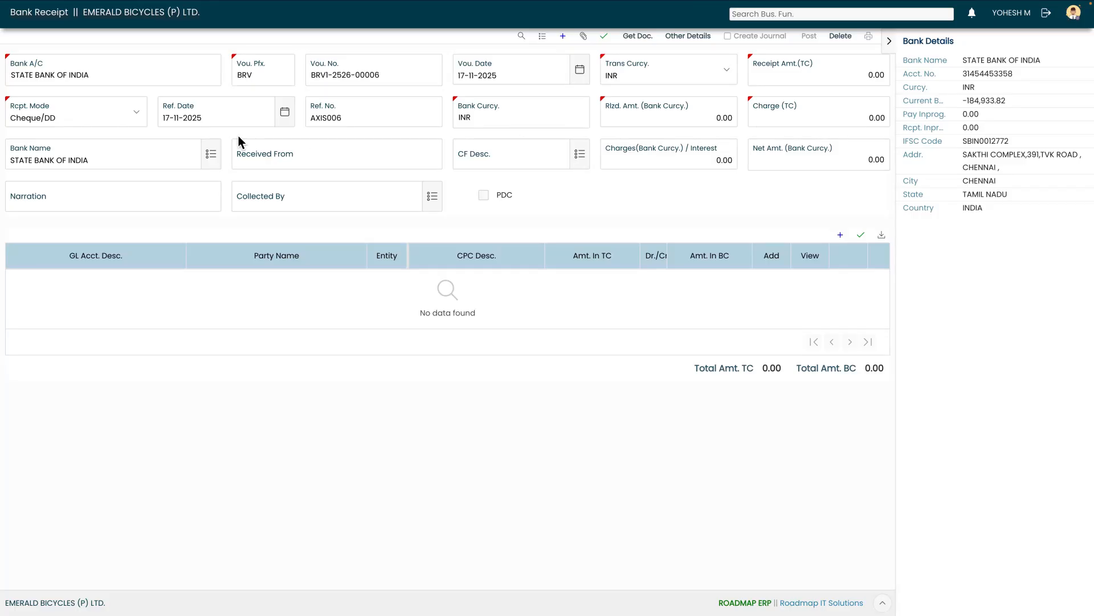
left_click(842, 238)
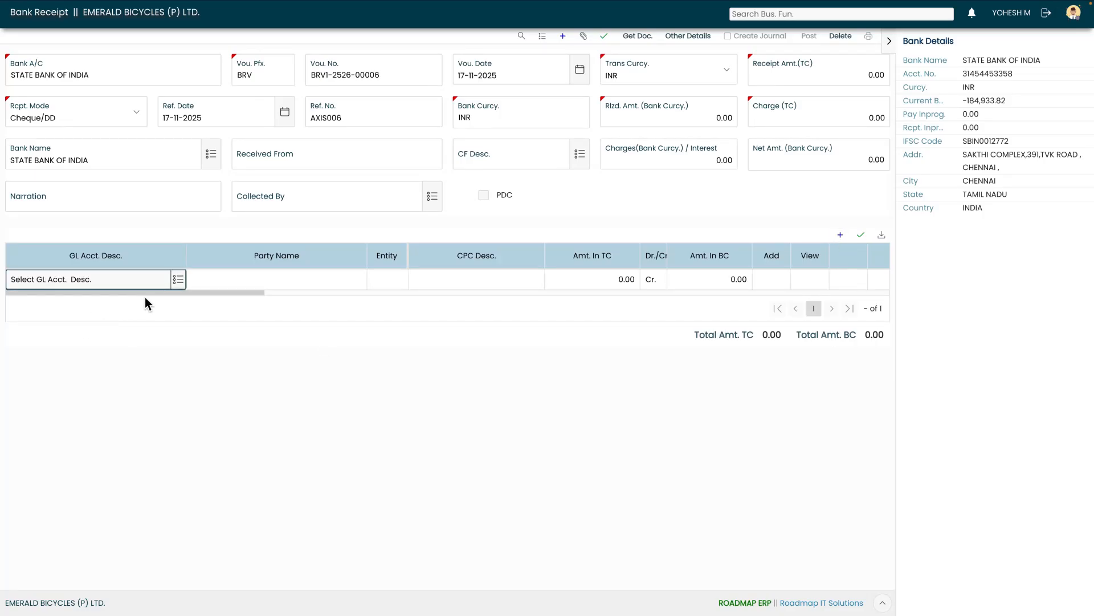
left_click(179, 280)
type("gst")
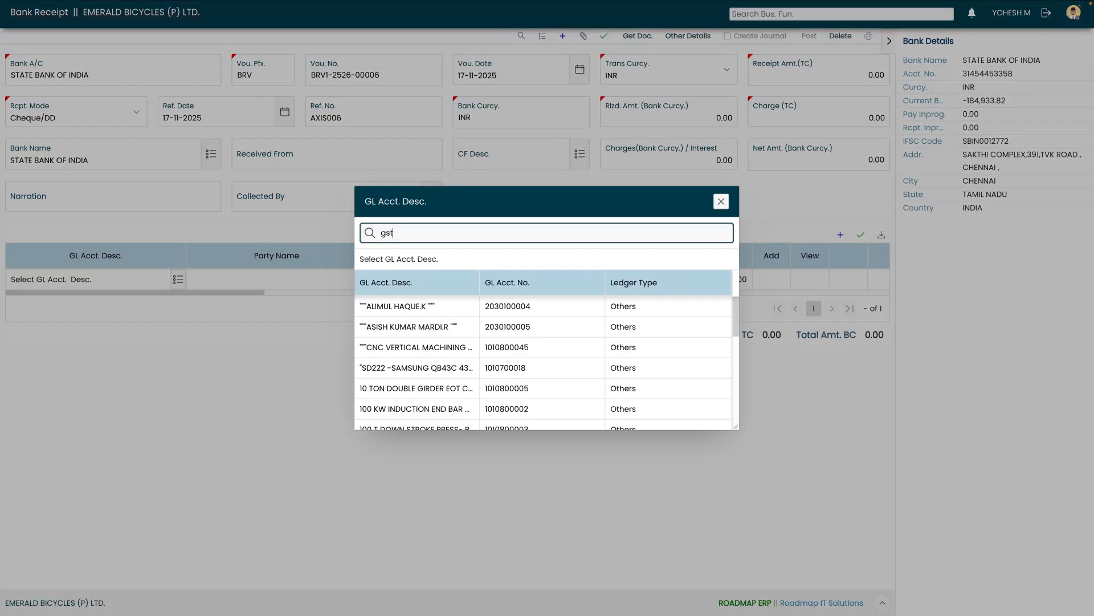
type(" sal")
left_click(450, 308)
key("Tab")
Set the line's CPC Desc. to GENERAL
left_click(159, 284)
key("Tab")
key("Tab")
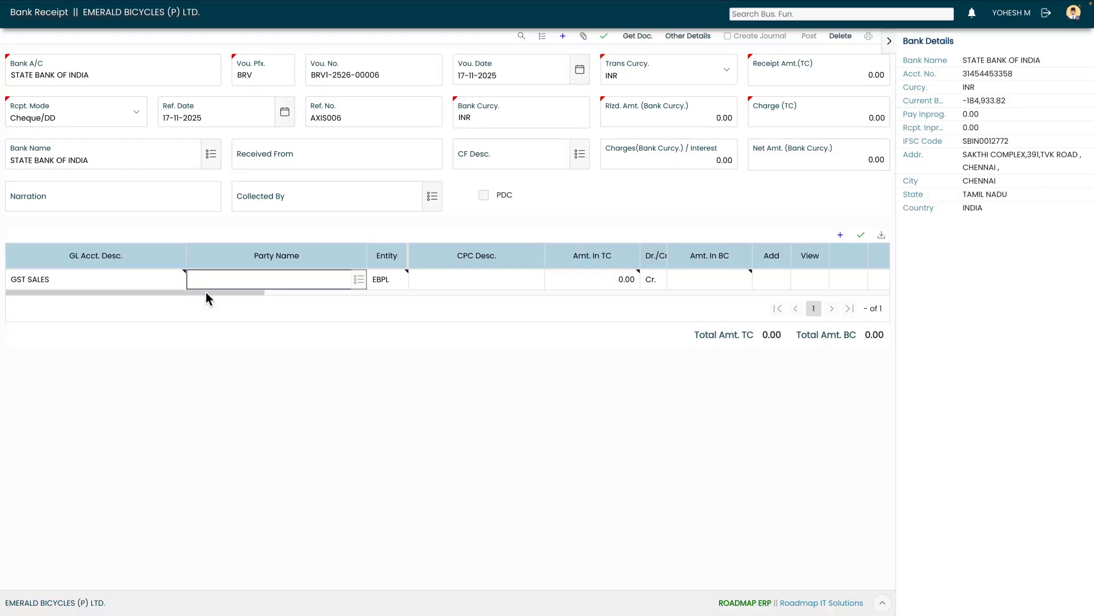
key("Tab")
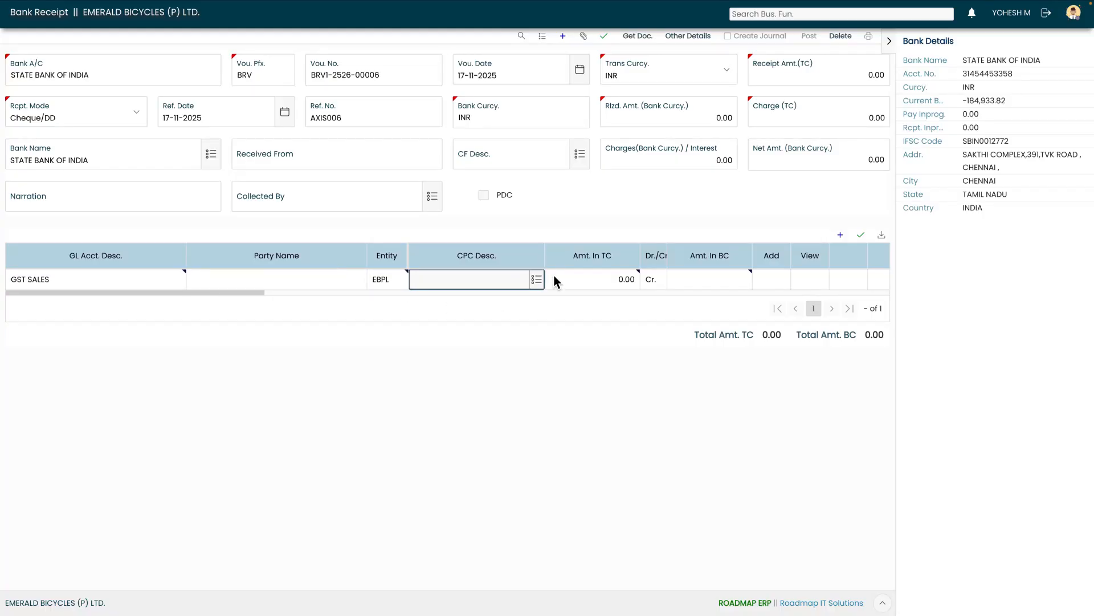
left_click(540, 279)
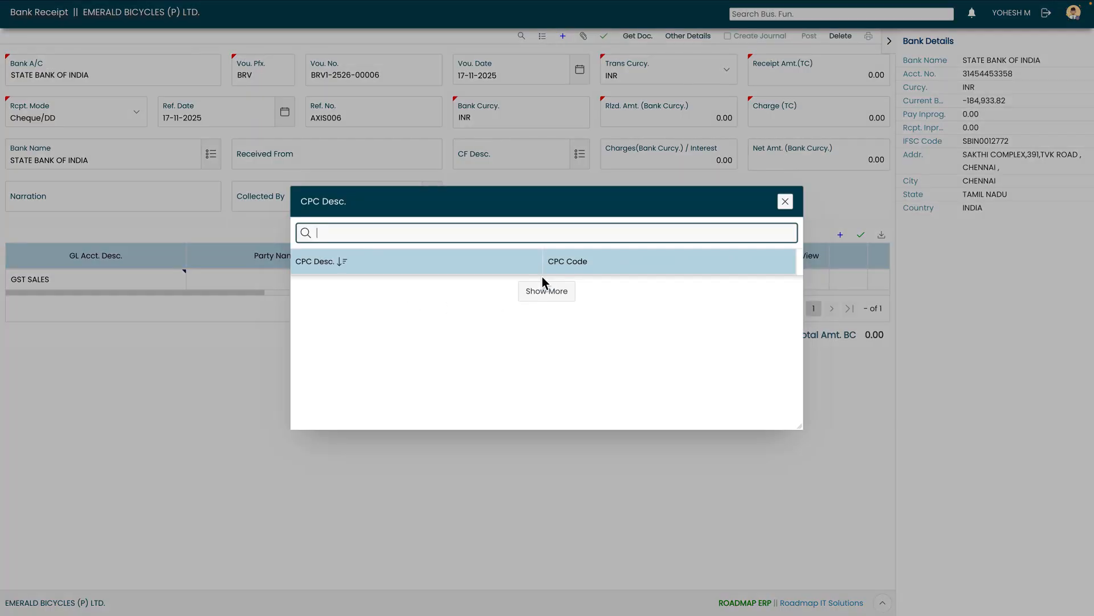
double_click(439, 283)
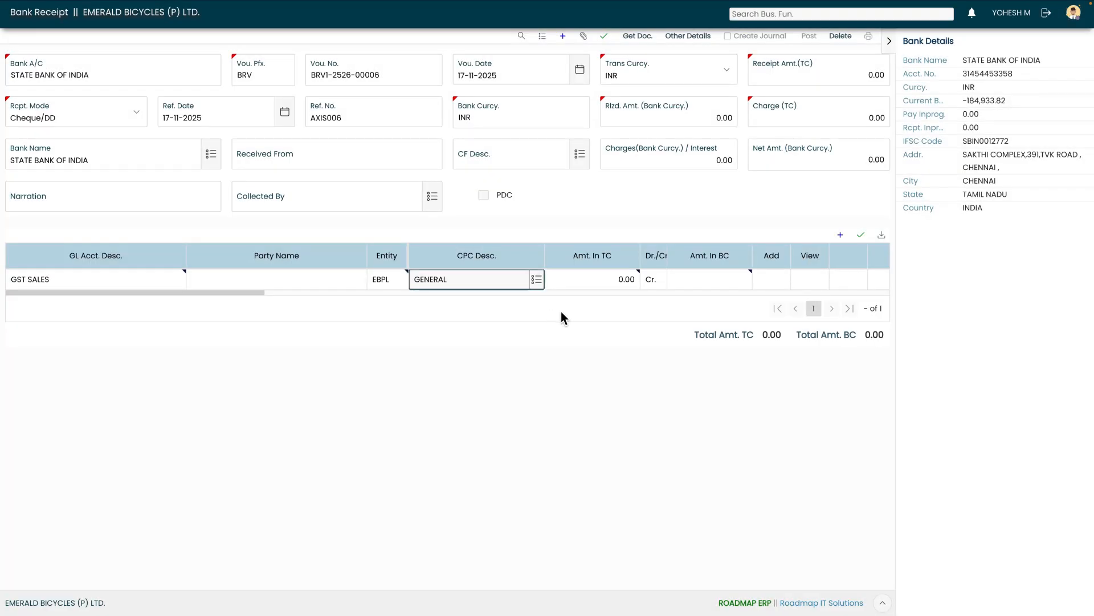
key("Tab")
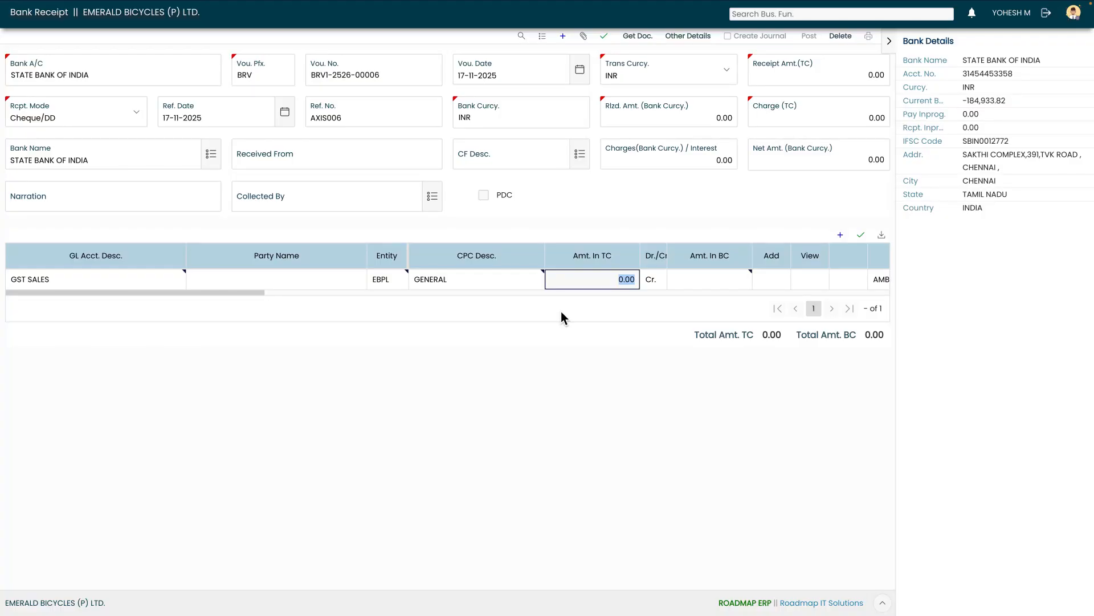
Enter 26,000 as the line's amount in TC and save the line
type("26,0")
type("000")
key("Tab")
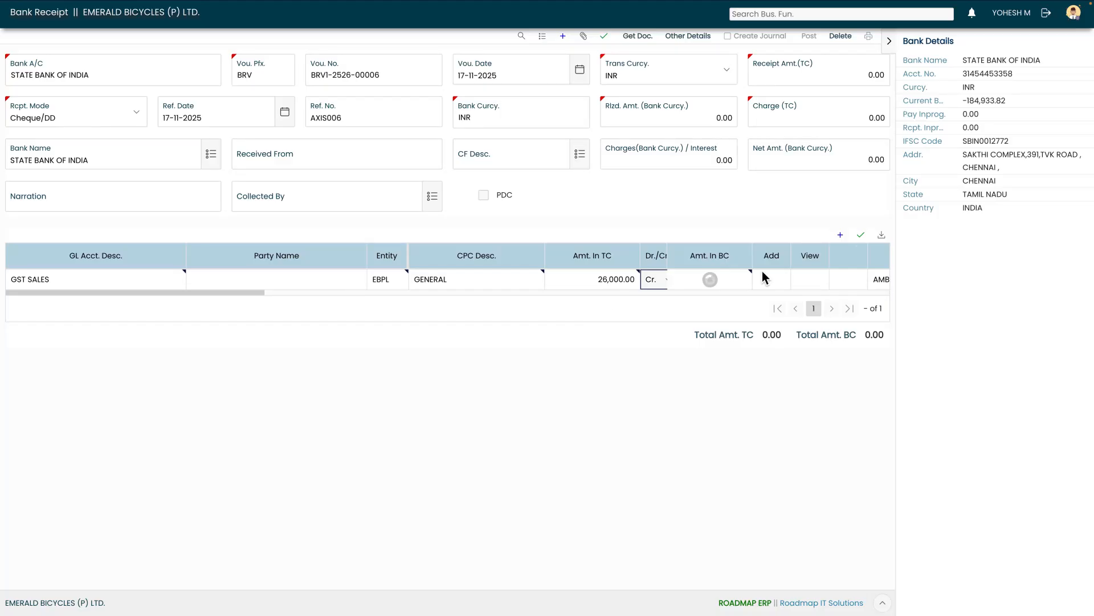
left_click(861, 236)
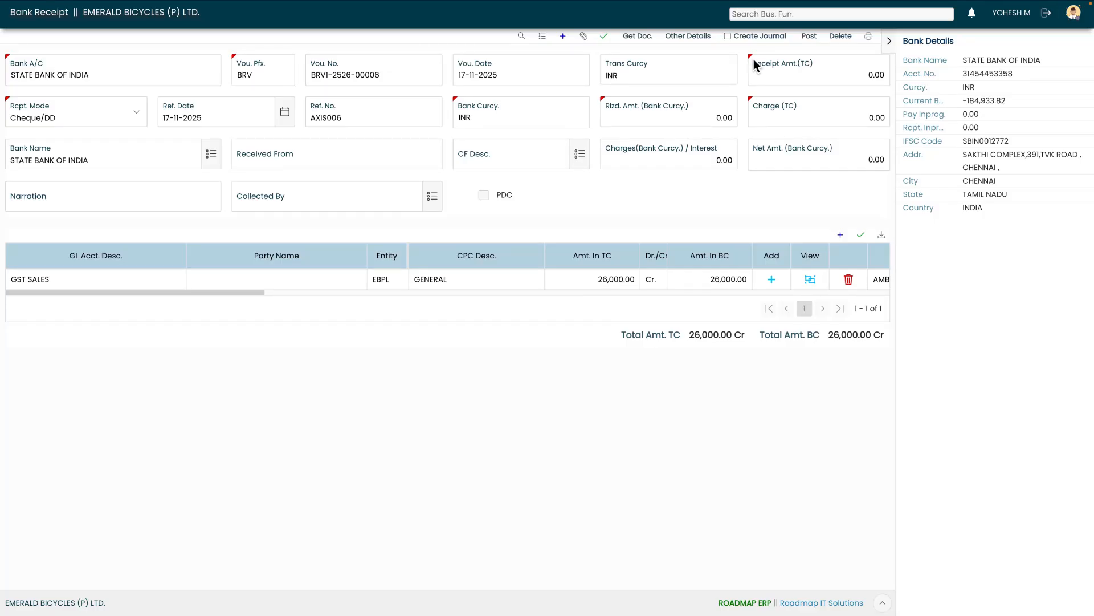
Open the line's GST details and set the state code to 33 (TAMIL NADU)
left_click_drag(209, 294, 297, 295)
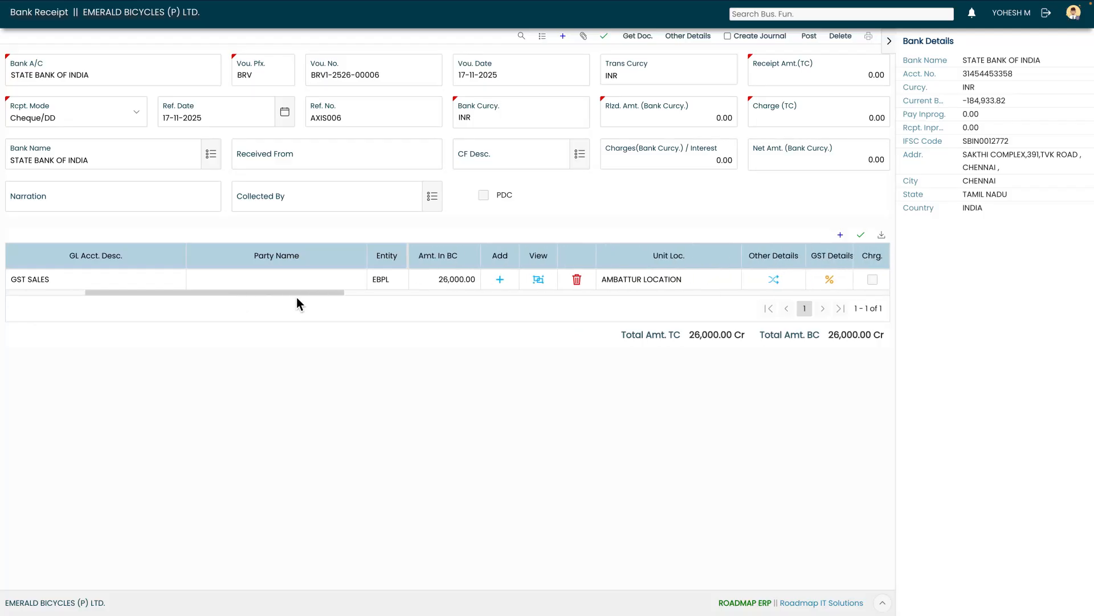
left_click(830, 279)
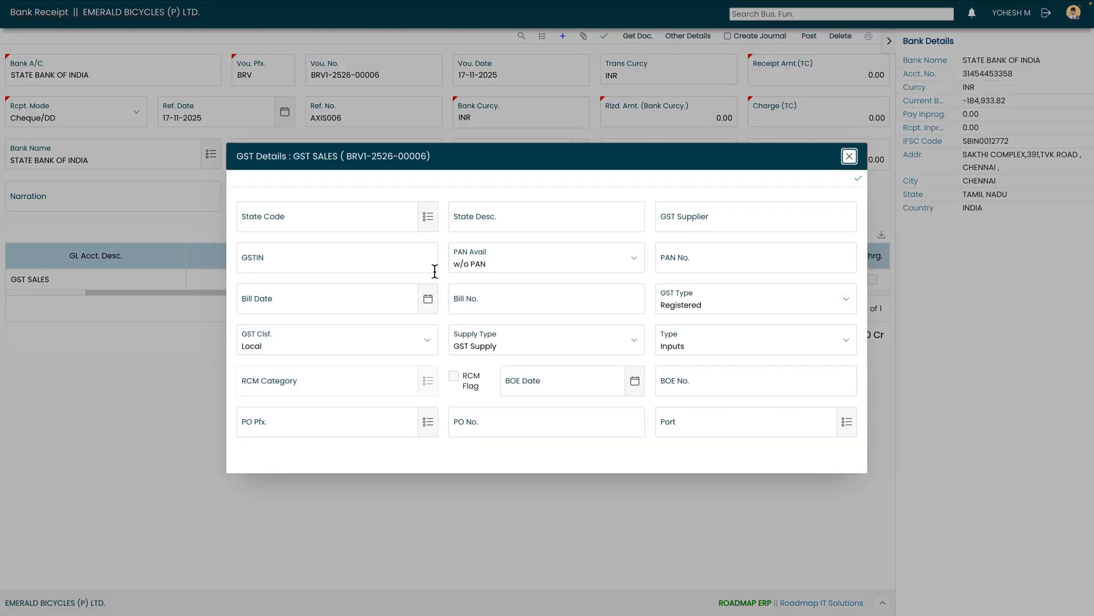
left_click(428, 217)
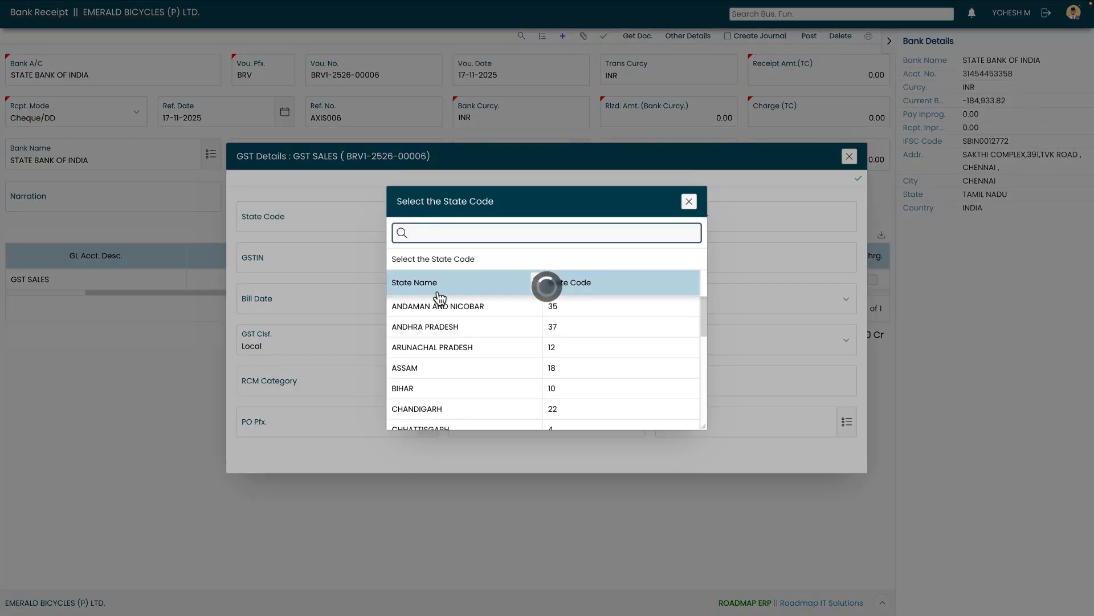
type("33")
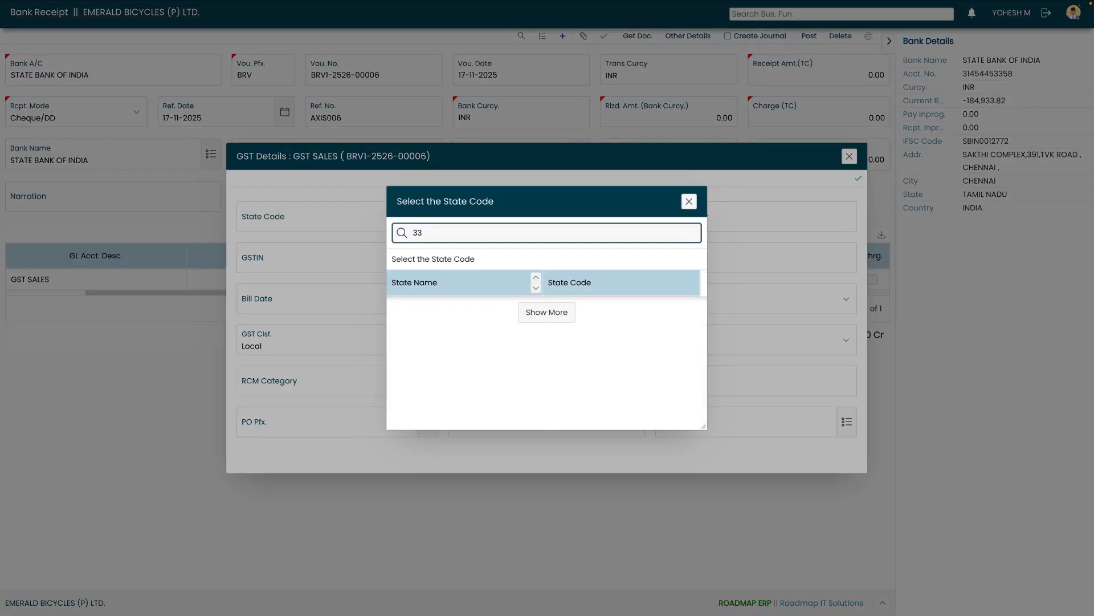
left_click(463, 302)
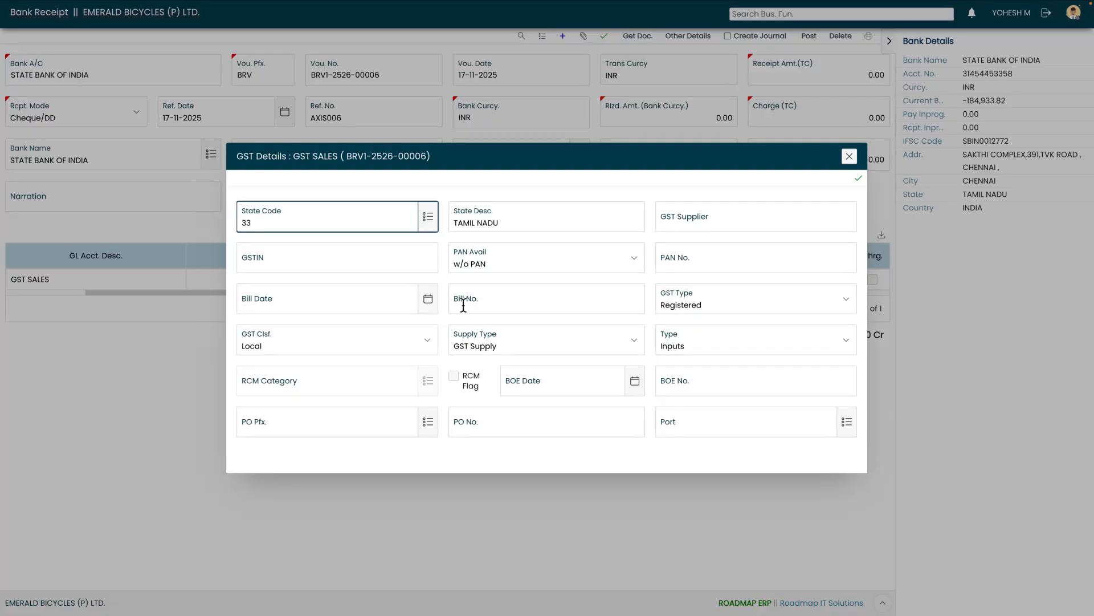
key("Tab")
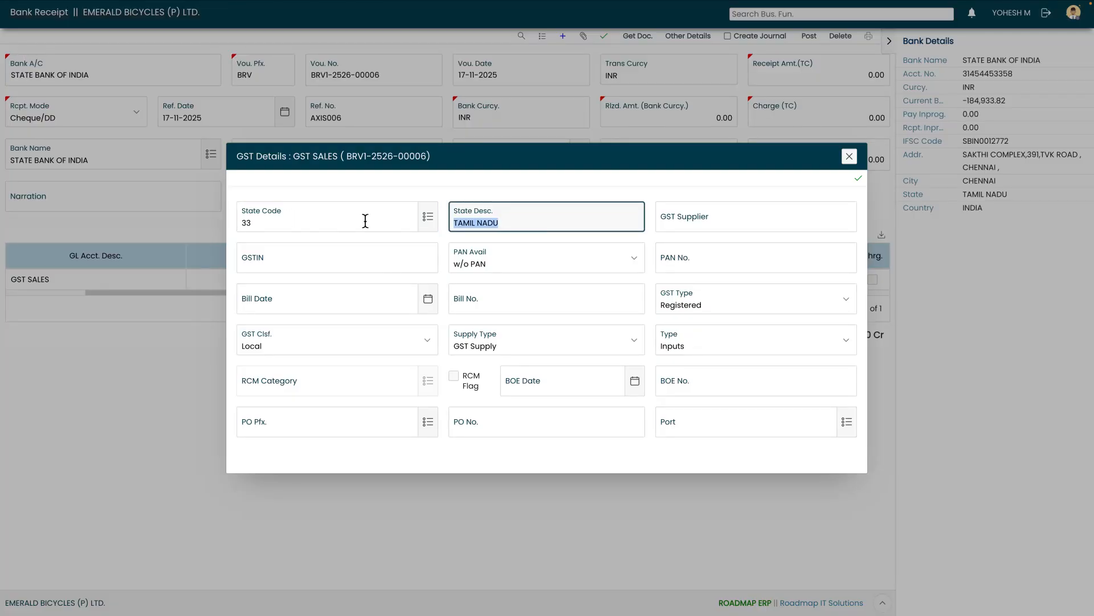
Enter SMART LIFE TRADERS as the GST supplier and fill in the supplier's GSTIN
key("Tab")
type("S")
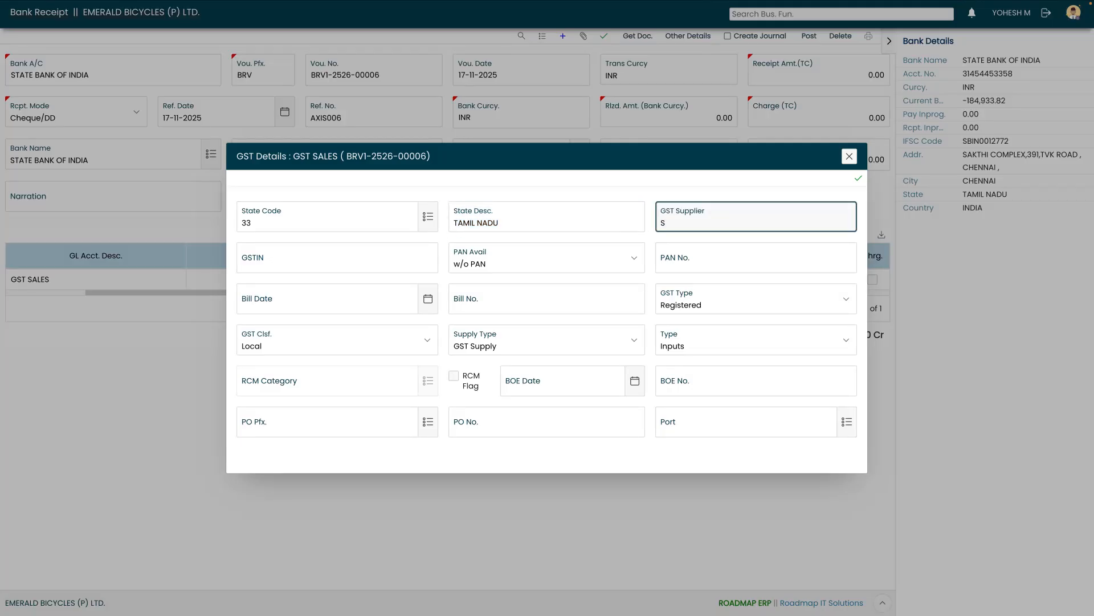
type("MART LIFE TRADERS")
key("Tab")
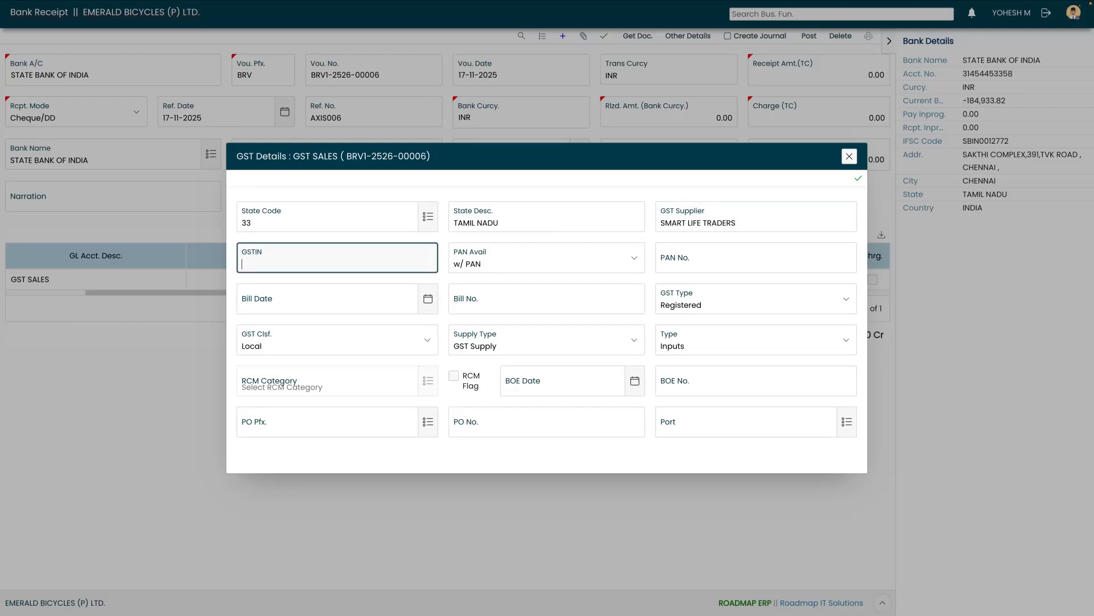
key("Tab")
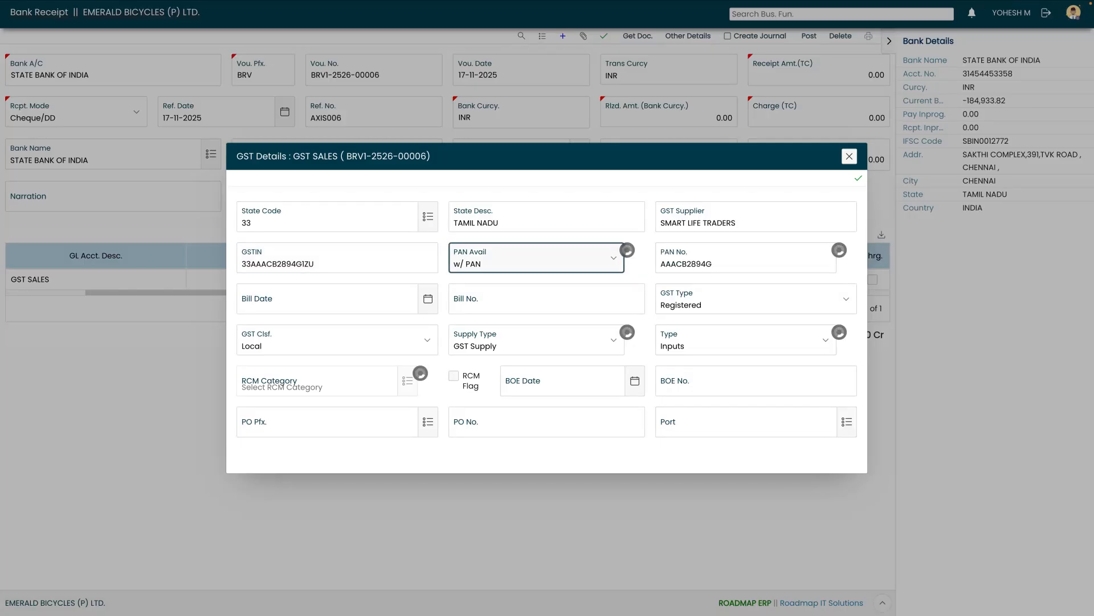
Set the bill date to 17-11-2025 and bill number SLTIN001, then save and close the GST details
key("Tab")
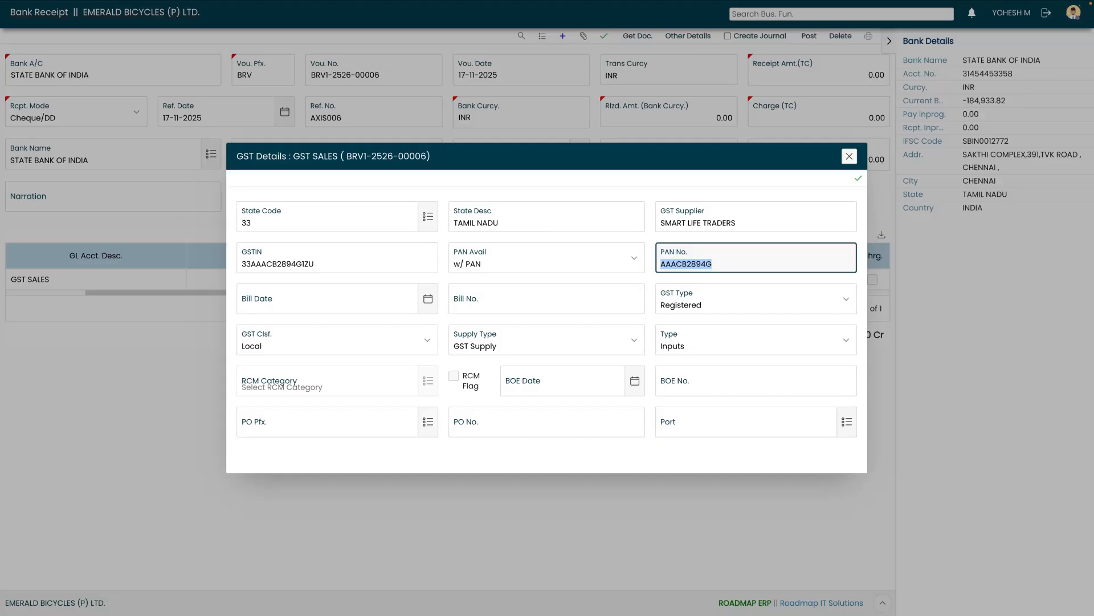
key("Tab")
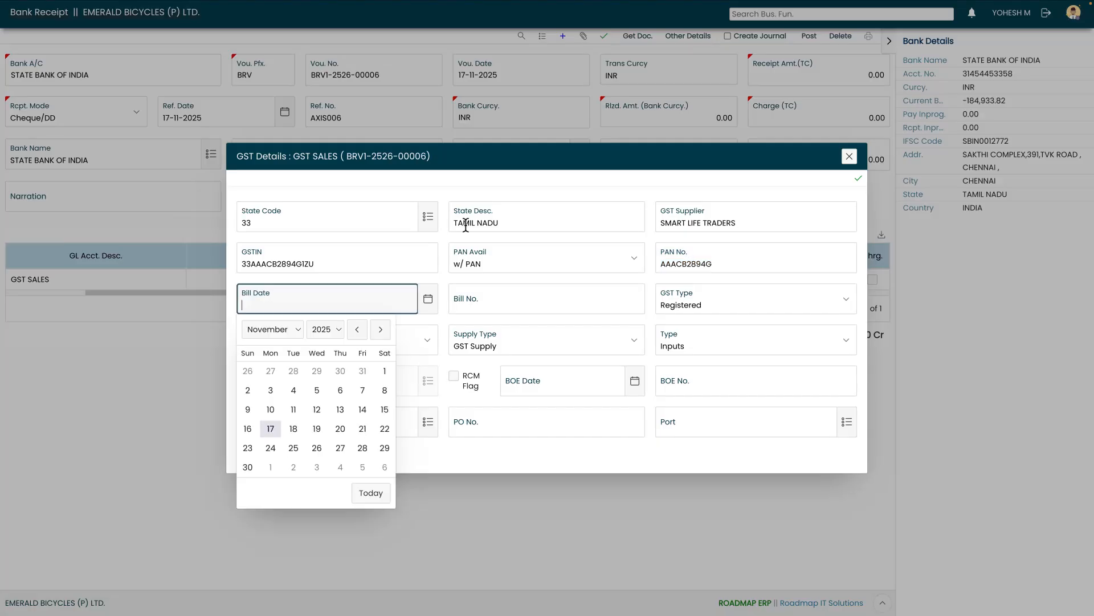
left_click(272, 429)
key("Tab")
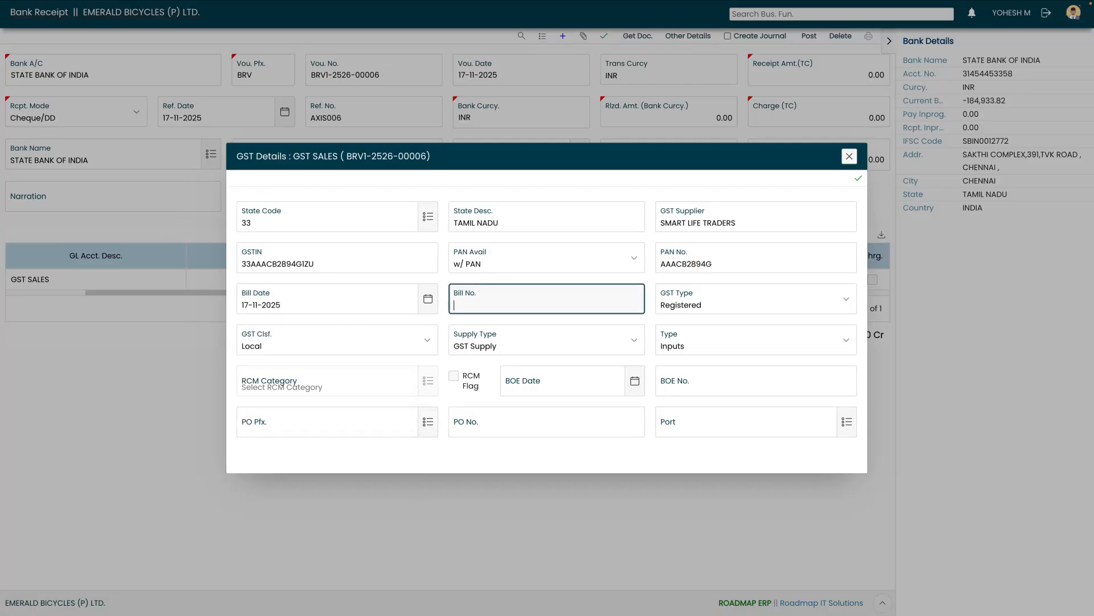
type("SLTIN001")
key("Tab")
key("Tab")
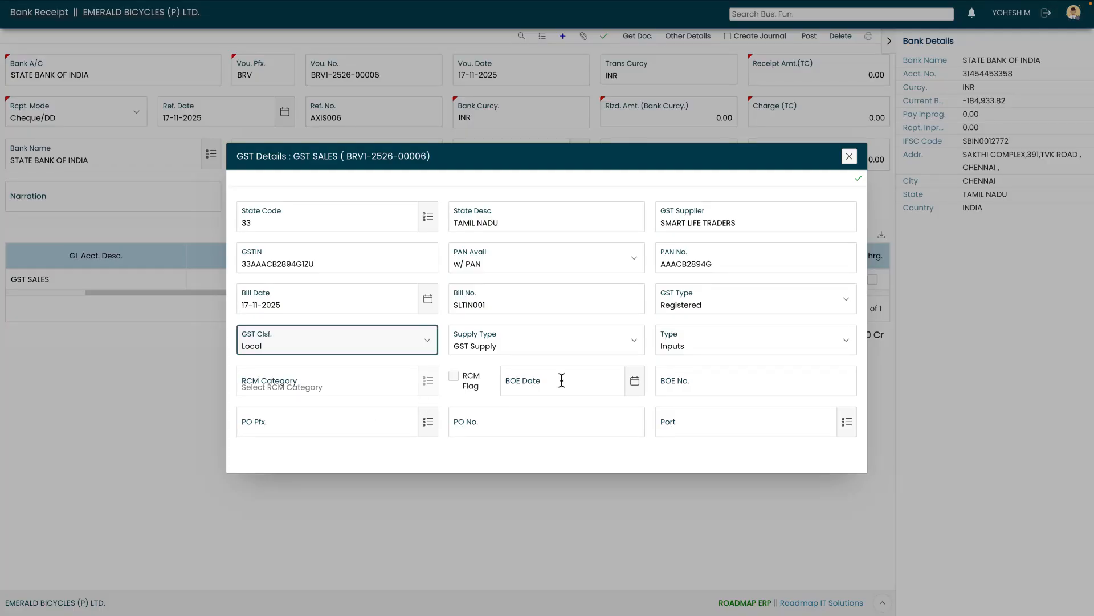
left_click(859, 178)
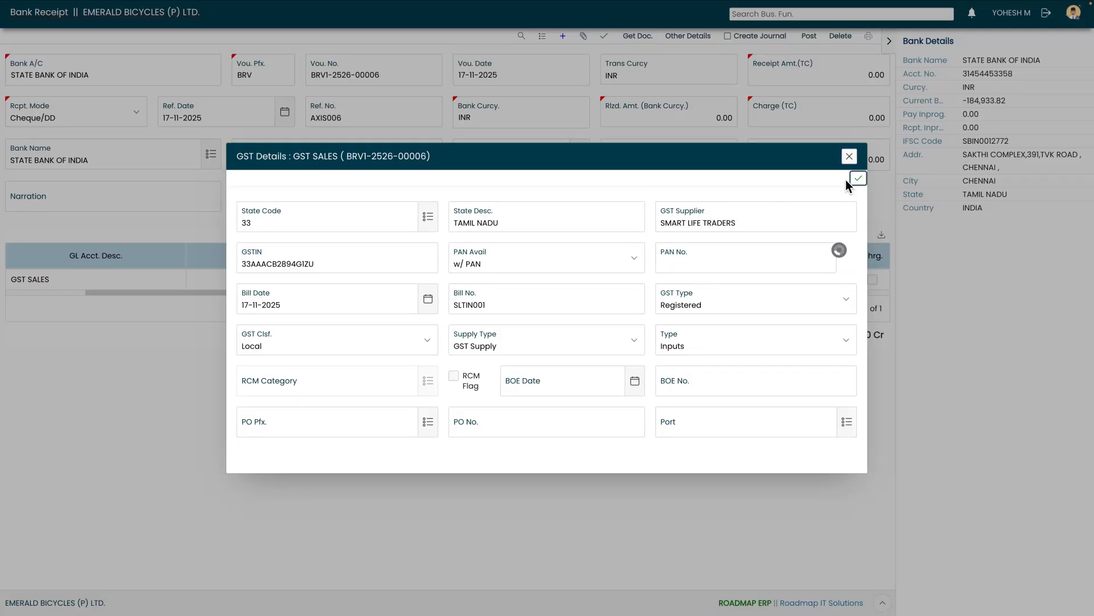
left_click(850, 156)
Set the line's HSN/SAC code to 99854000
left_click_drag(258, 294, 423, 303)
left_click(696, 278)
type("4000")
key("BackSpace")
key("BackSpace")
key("BackSpace")
key("BackSpace")
left_click(363, 327)
key("Return")
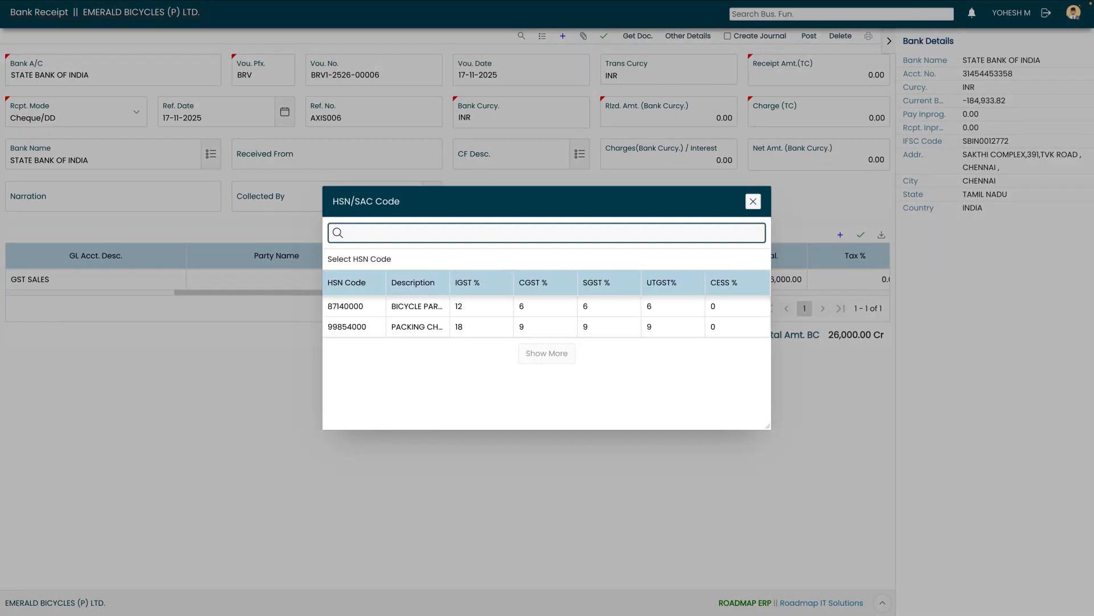
left_click(365, 329)
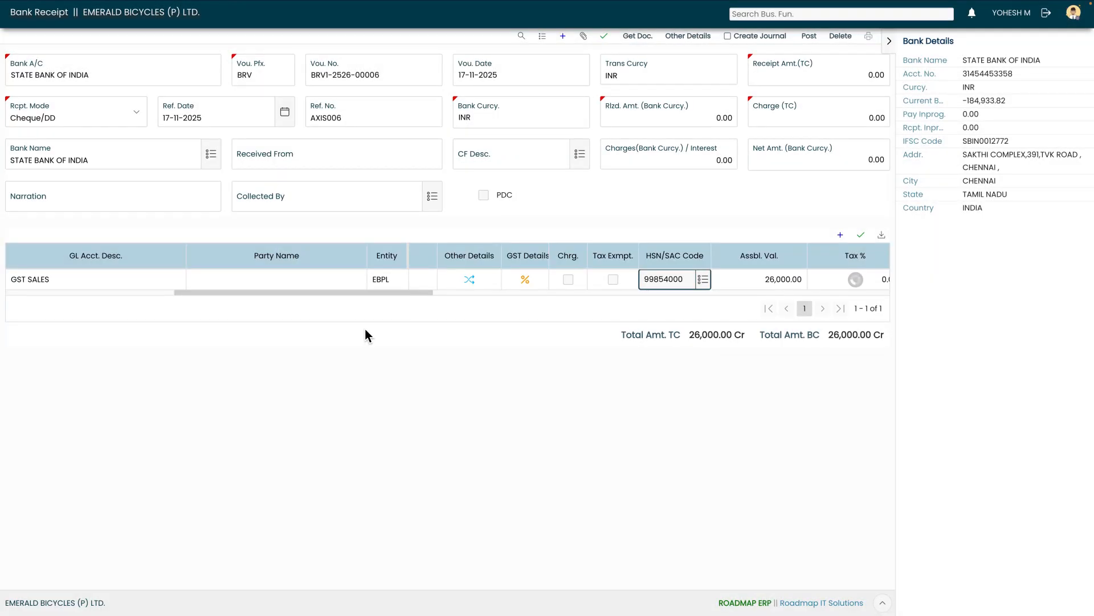
Check the line's assessable value, tax percentage and CGST/SGST amounts, then save the line
scroll(414, 295, "right", 3)
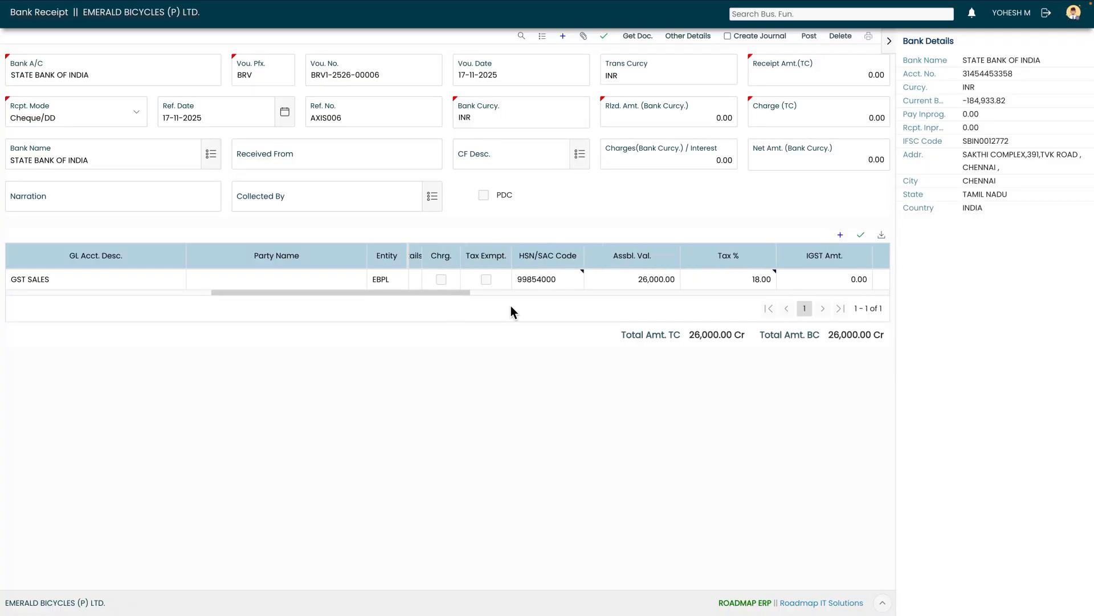
key("Tab")
key("Tab")
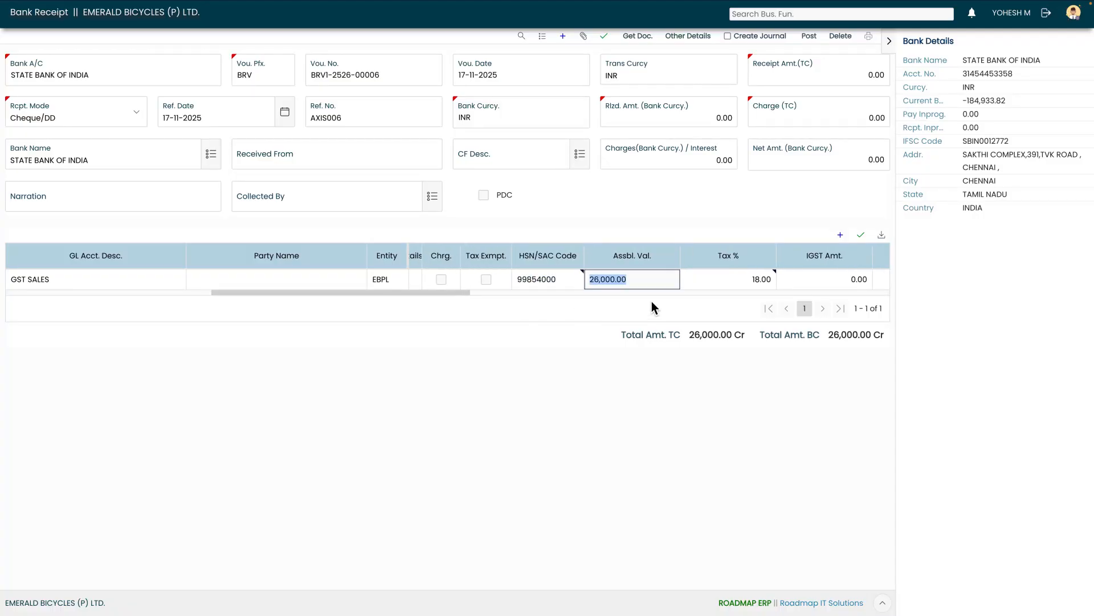
key("Tab")
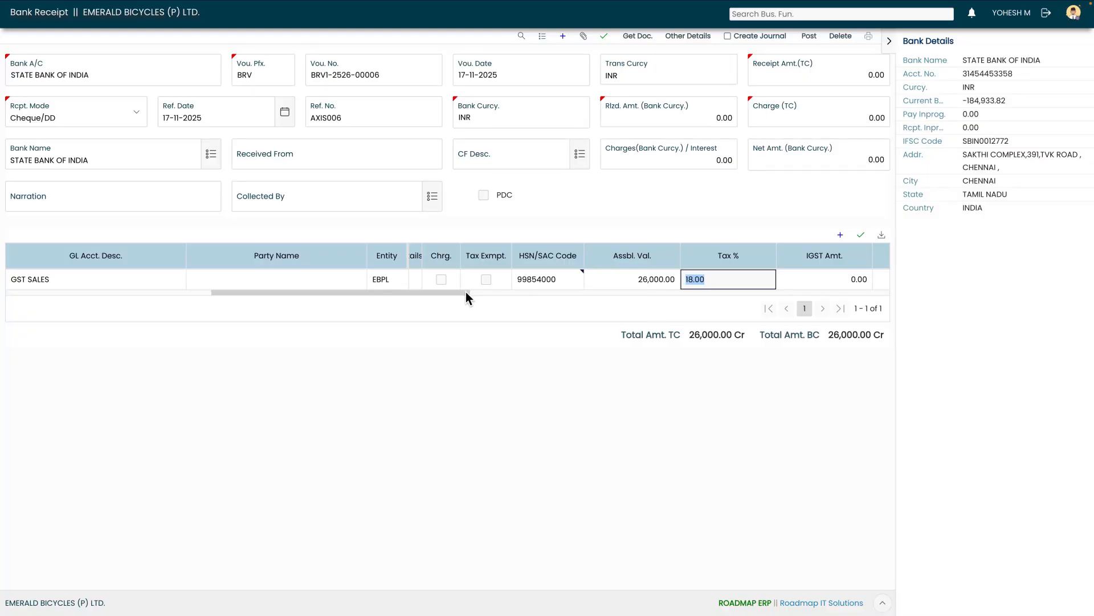
scroll(463, 293, "right", 5)
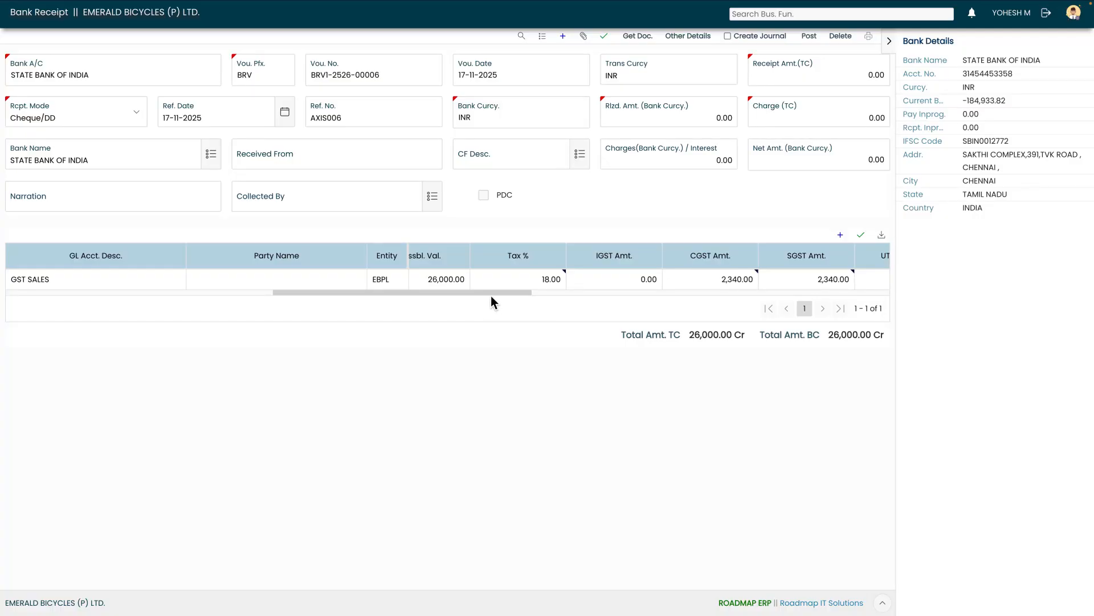
left_click_drag(493, 295, 504, 296)
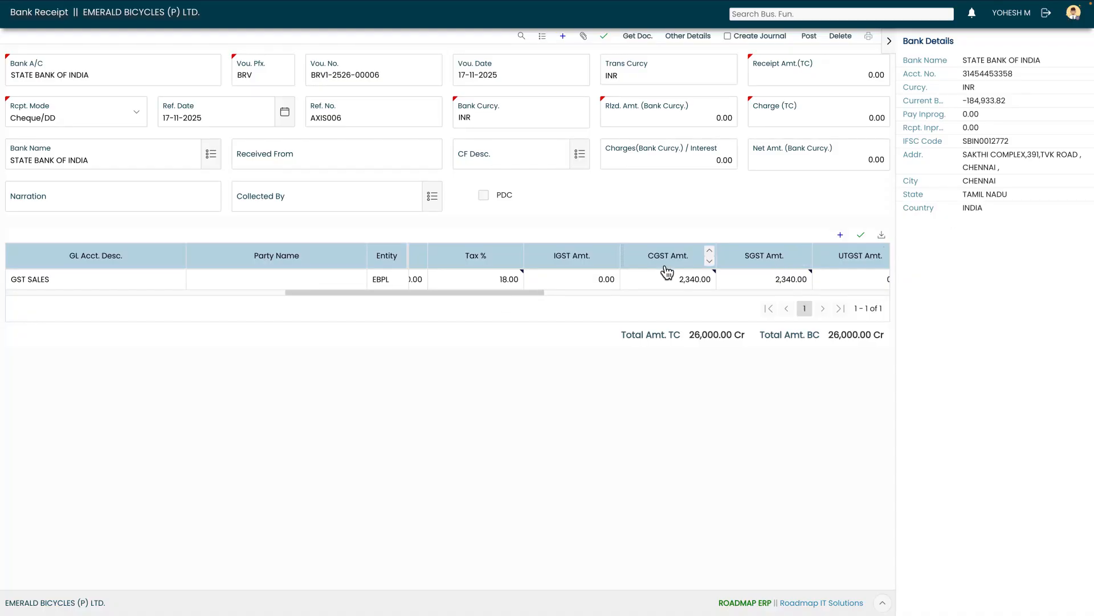
left_click_drag(489, 296, 489, 295)
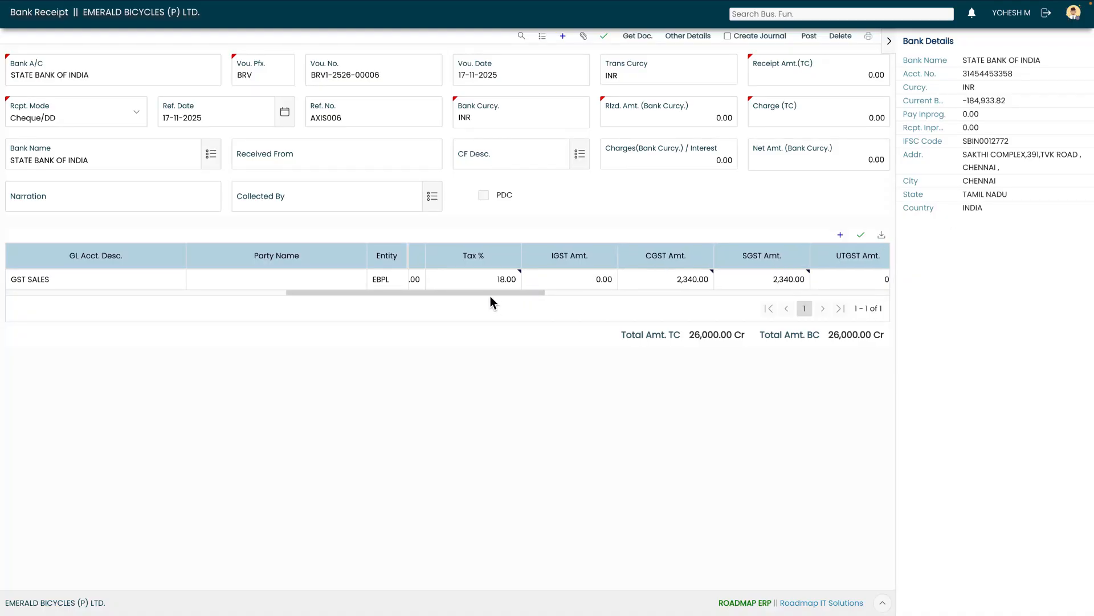
left_click(860, 235)
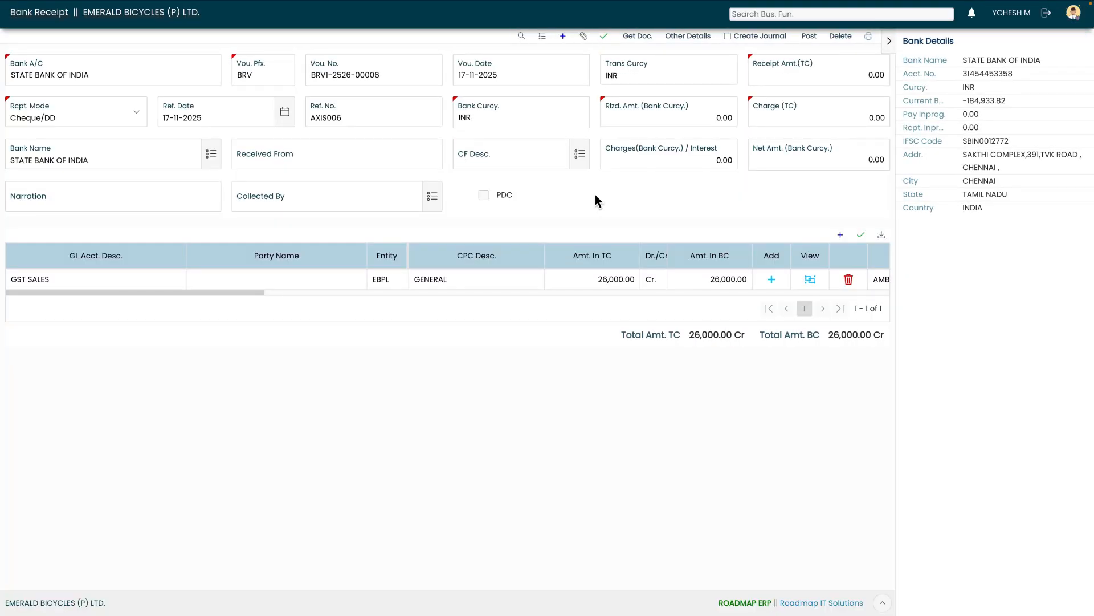
Create the journal for the voucher and review its journal entries
left_click(730, 37)
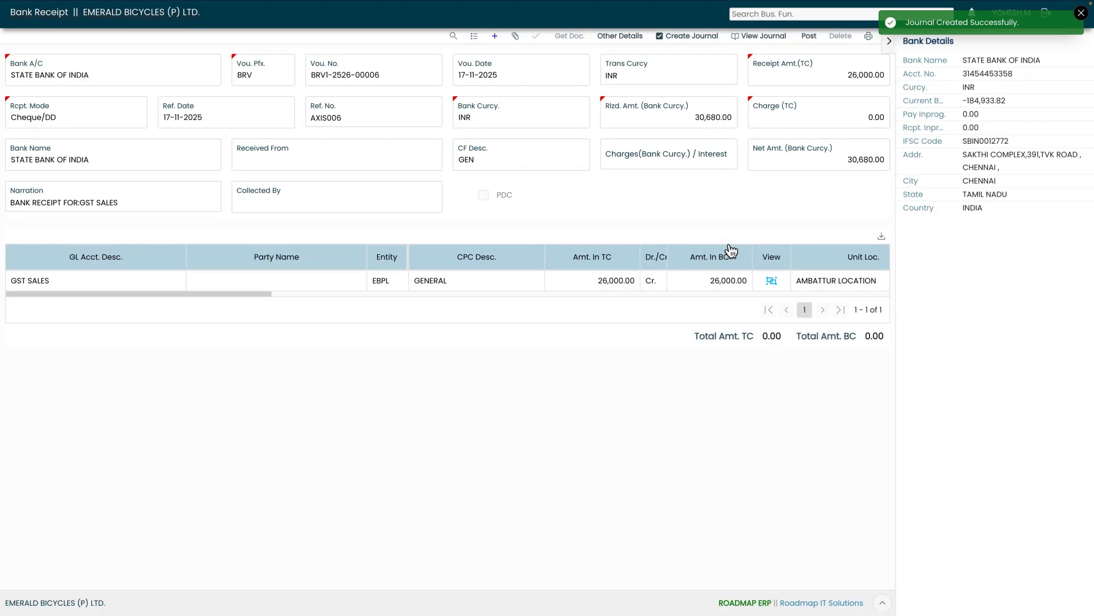
left_click(762, 36)
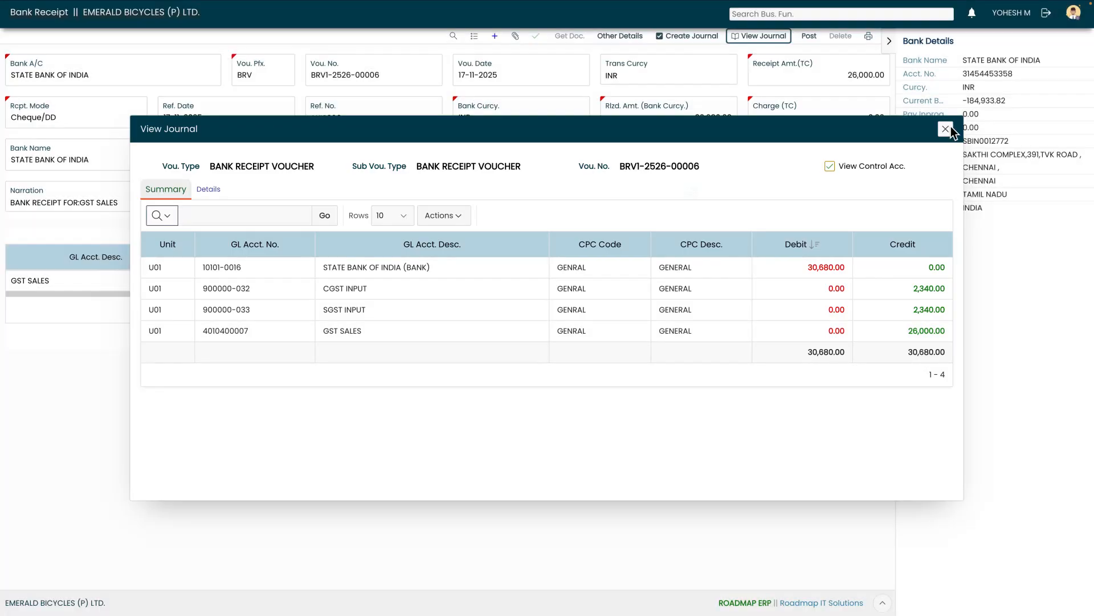
left_click(945, 128)
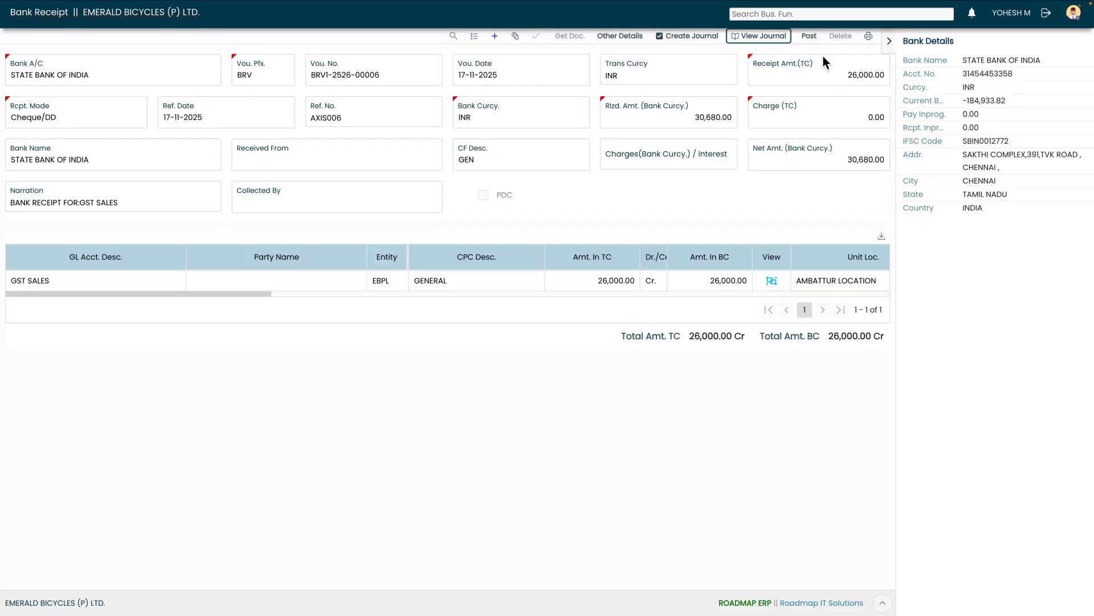
Post the bank receipt voucher
left_click(809, 38)
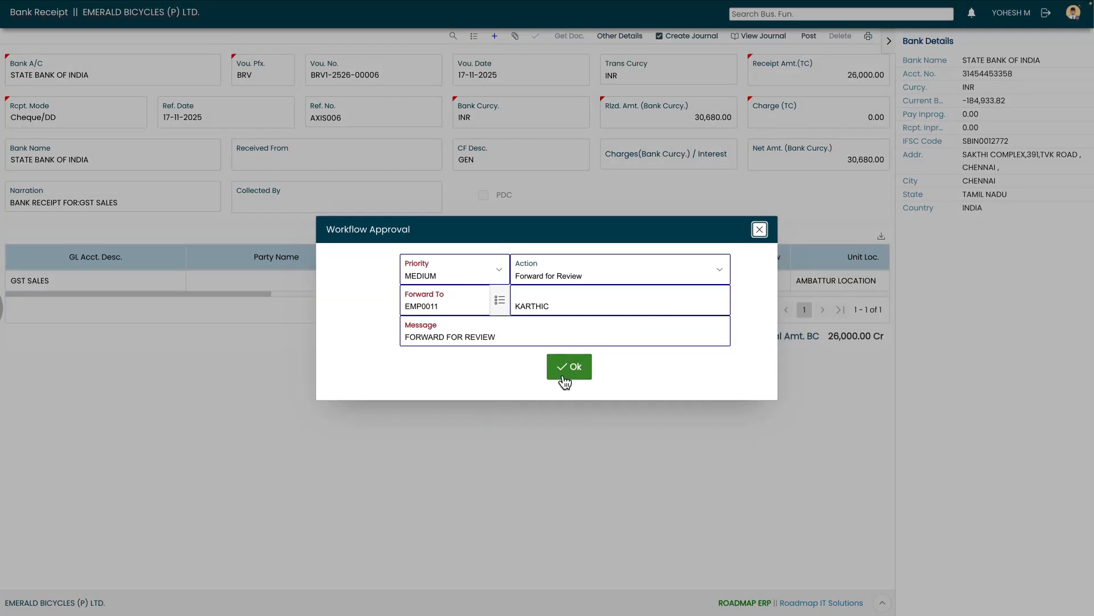
left_click(566, 367)
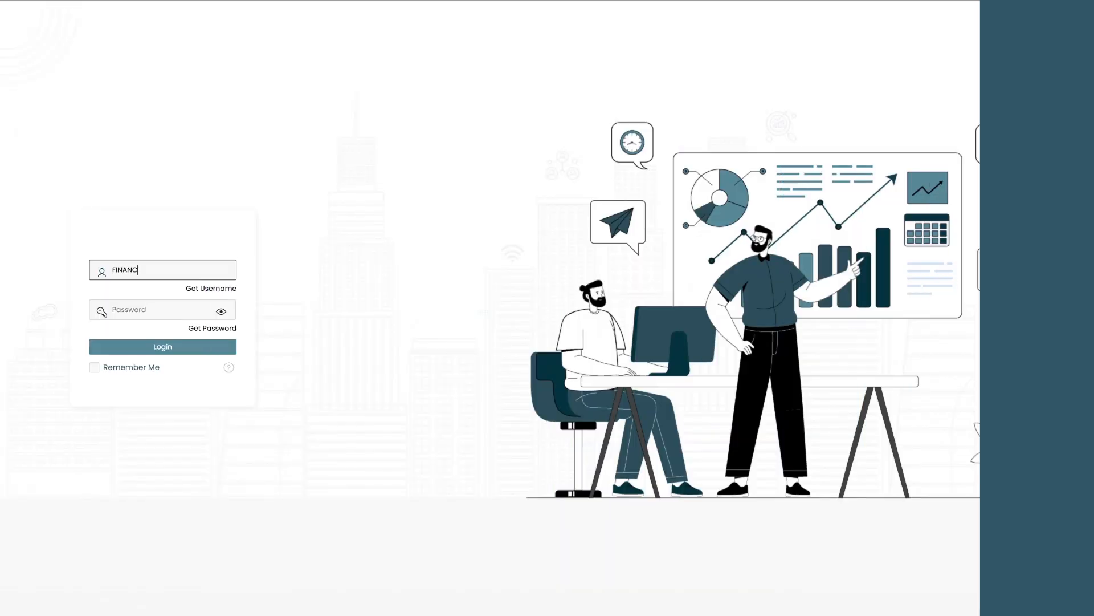
Log in as user E_SUP with the account password
type("E_SUP********")
left_click(190, 348)
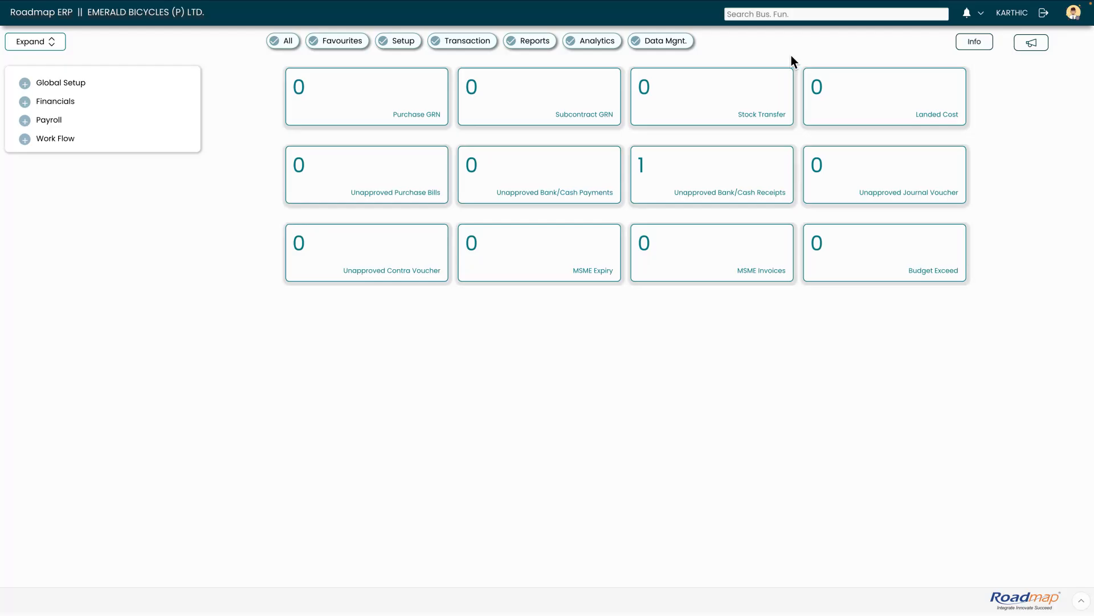
left_click(981, 12)
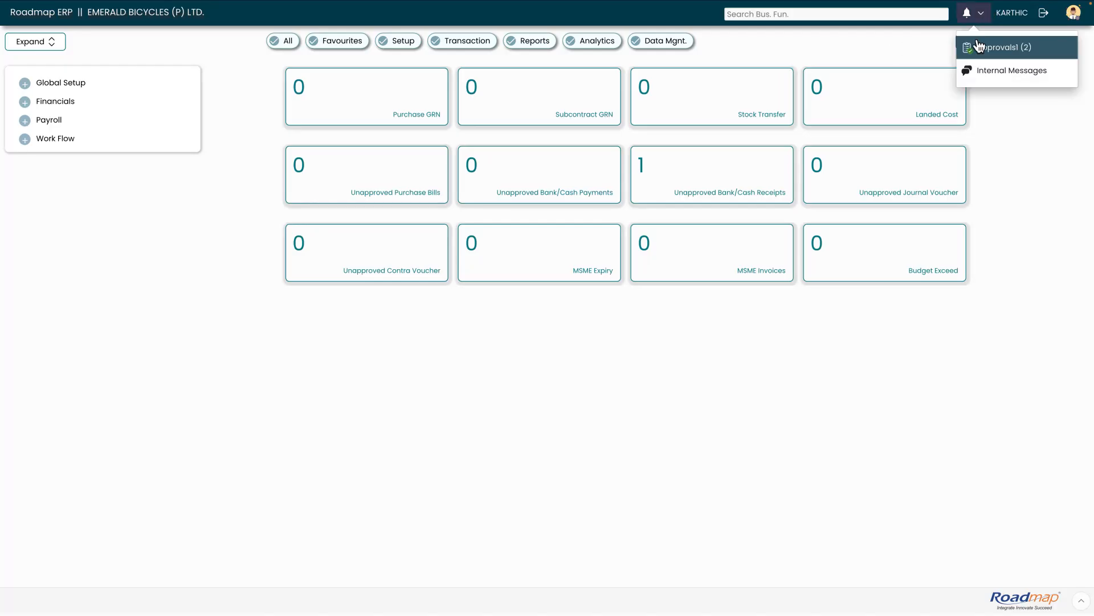
left_click(985, 49)
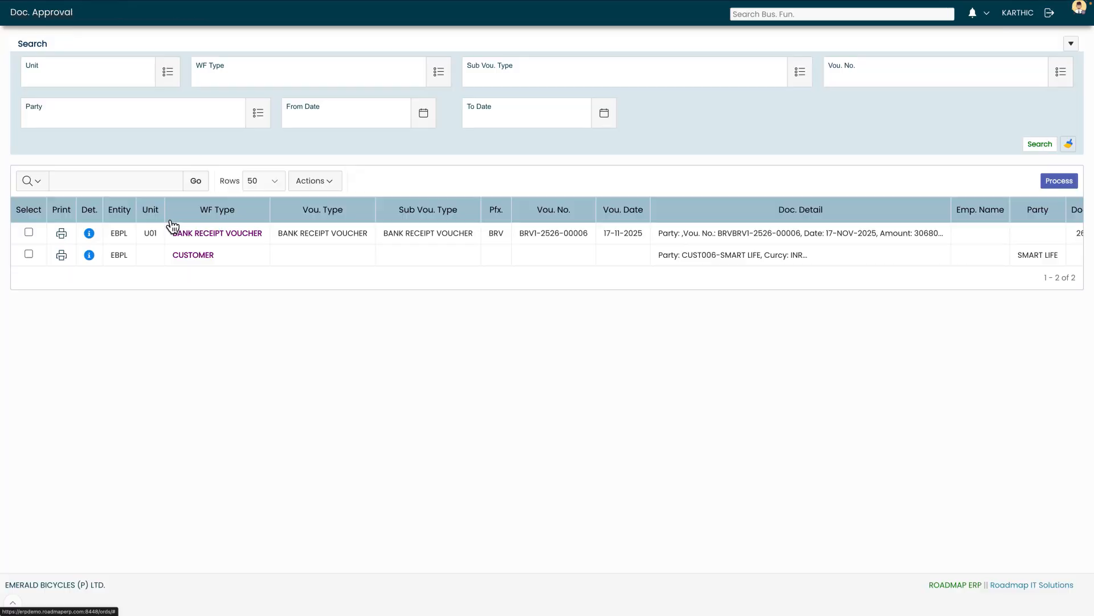
left_click(652, 241)
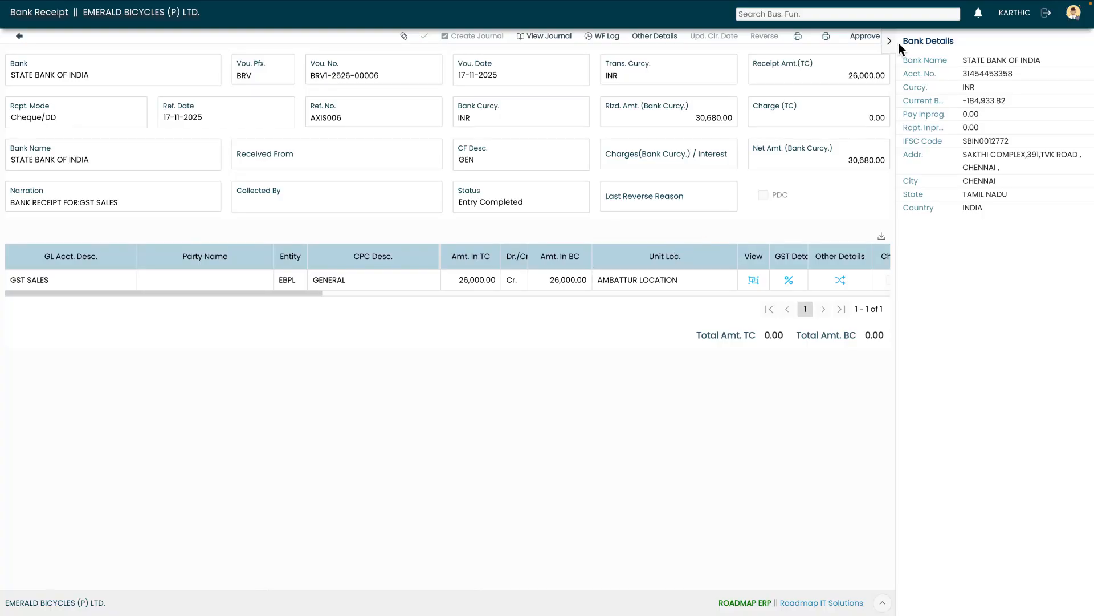
left_click(870, 39)
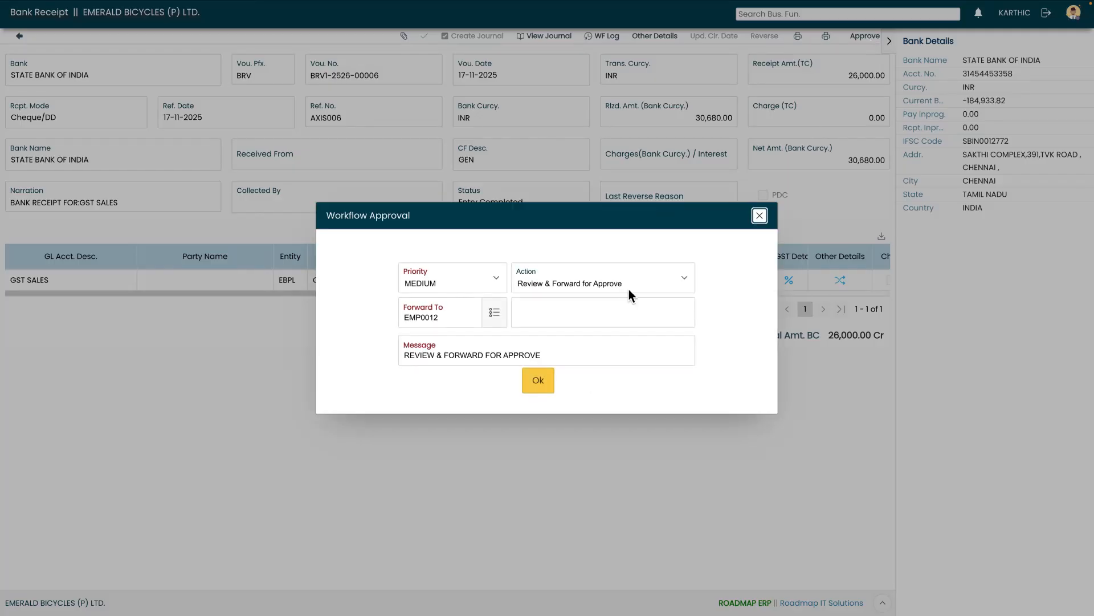
left_click(548, 386)
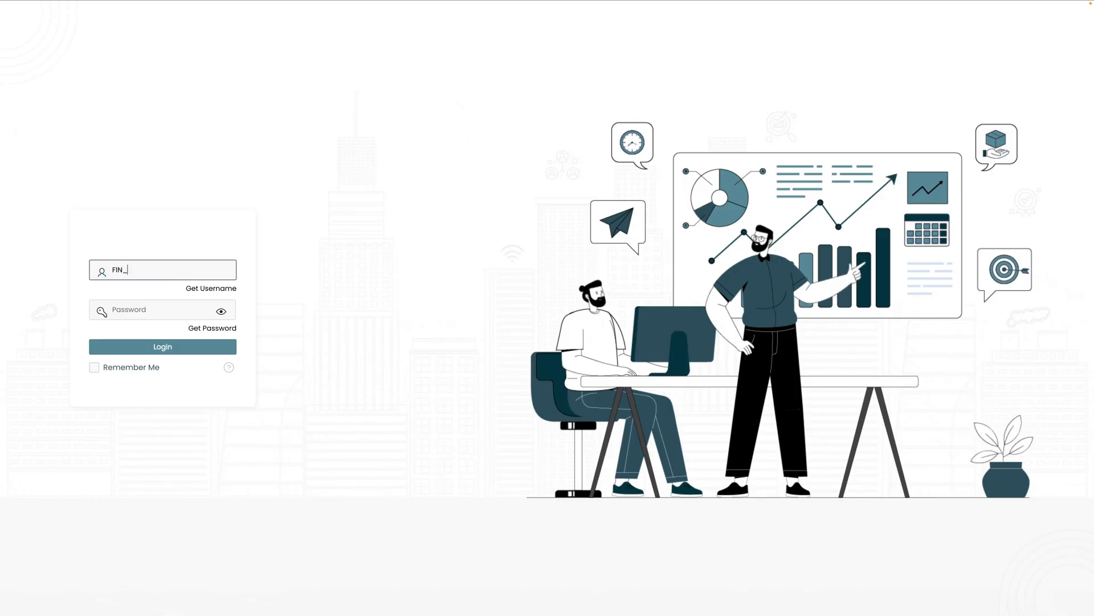
Log in as user FIN_HOD with the account password
type("HOD")
key("Tab")
type("*********")
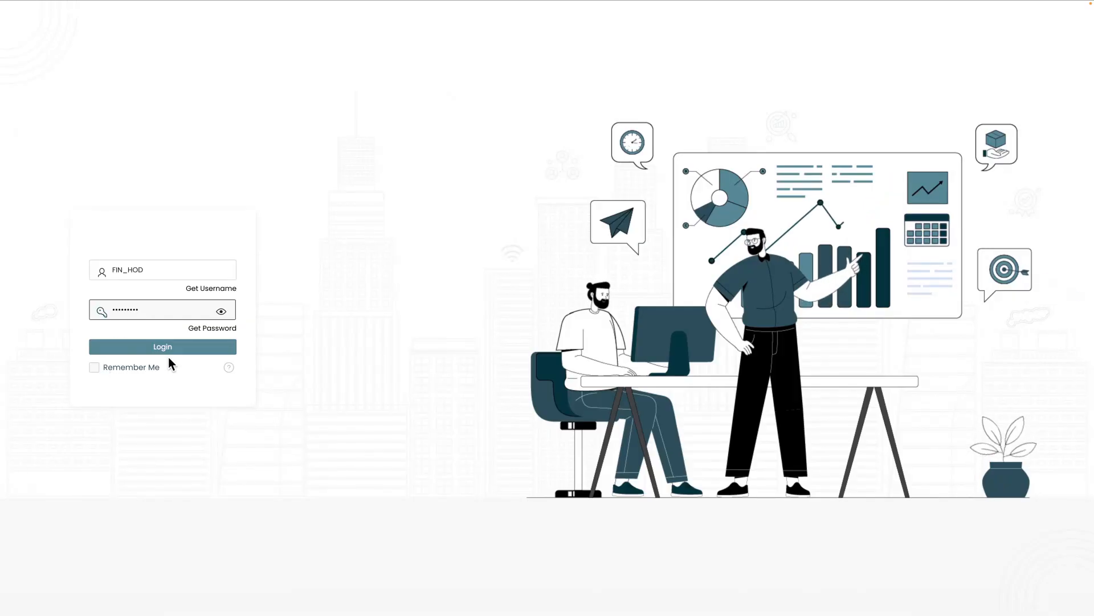
left_click(170, 350)
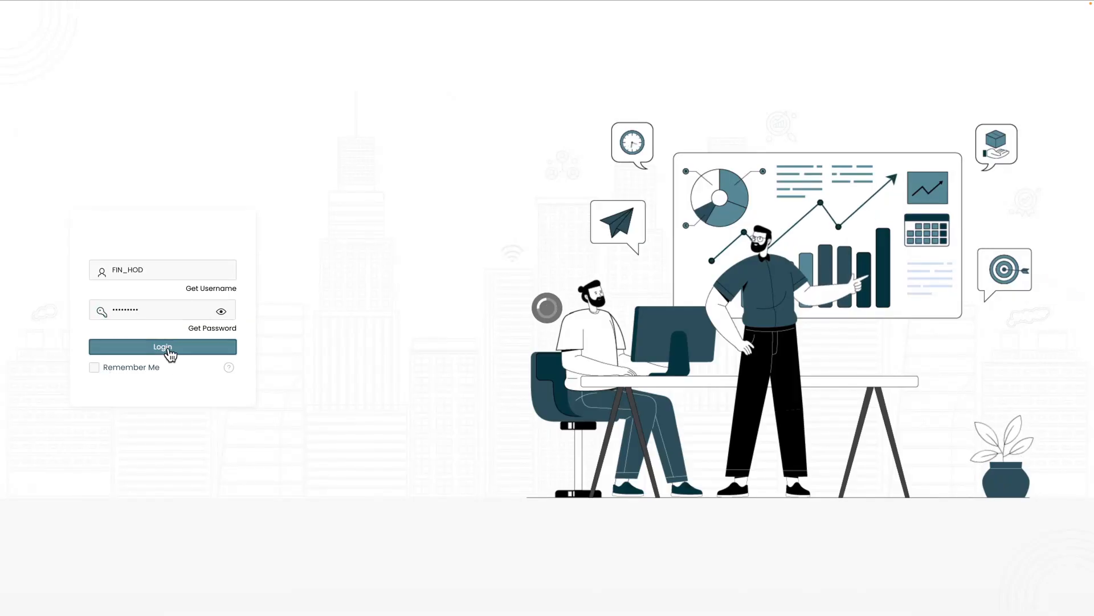
left_click(986, 13)
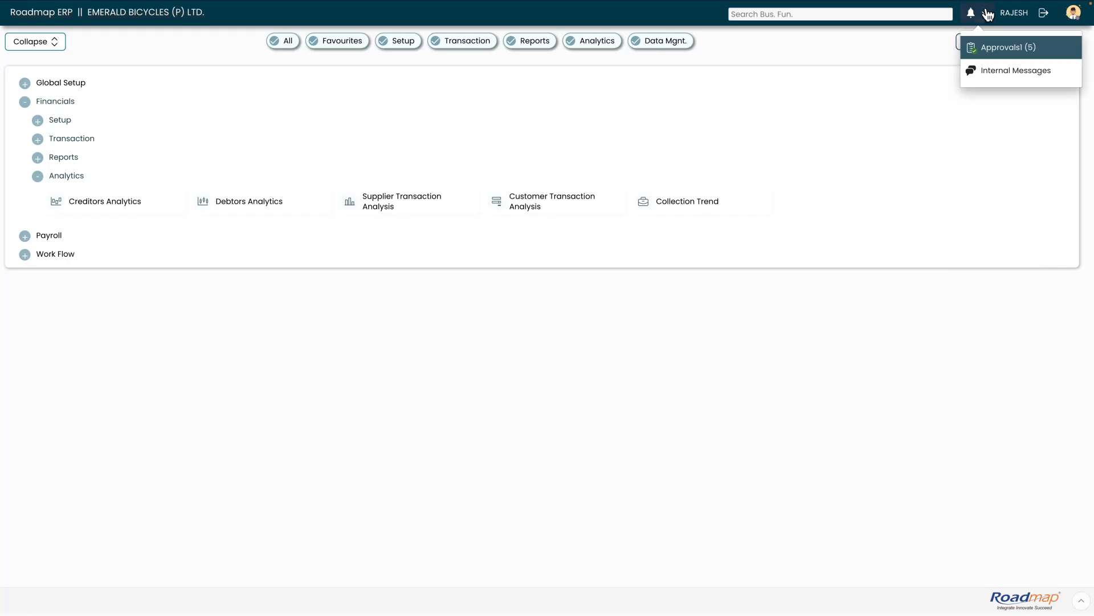
left_click(987, 49)
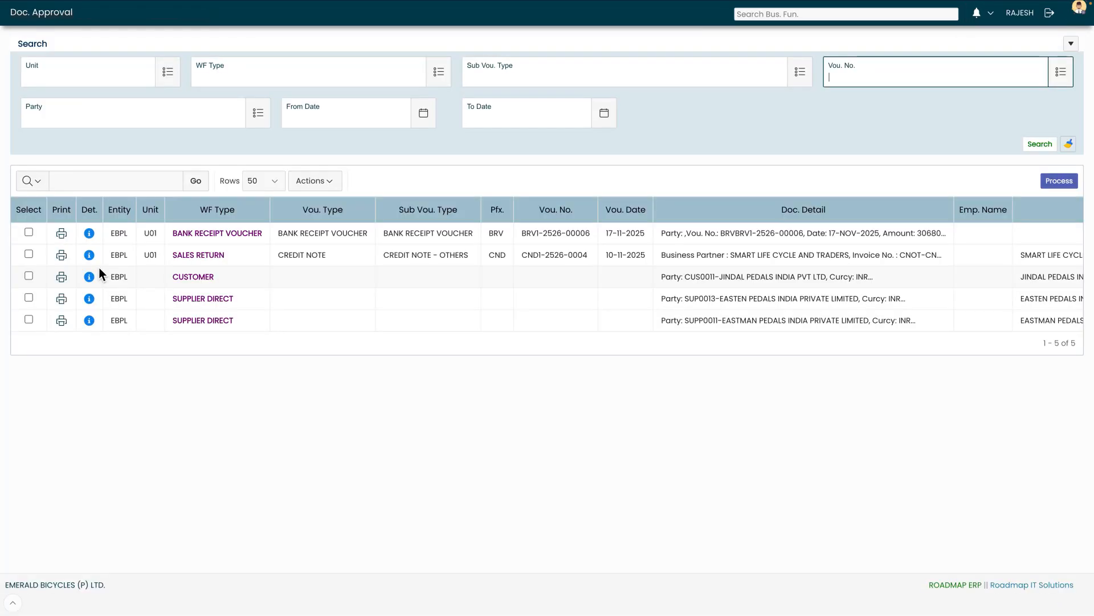
left_click(89, 234)
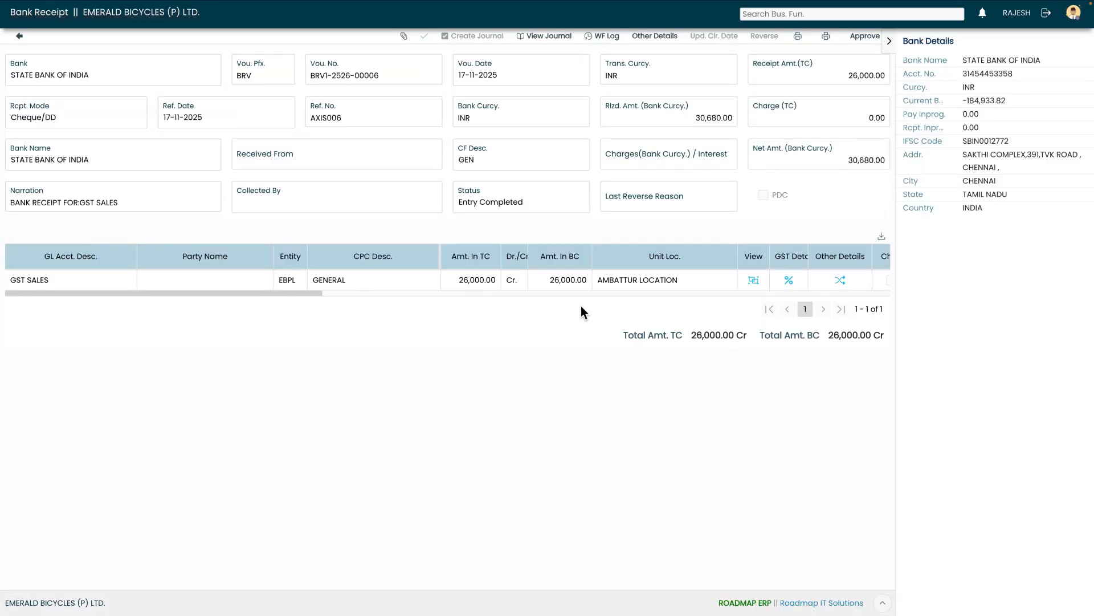
left_click(865, 37)
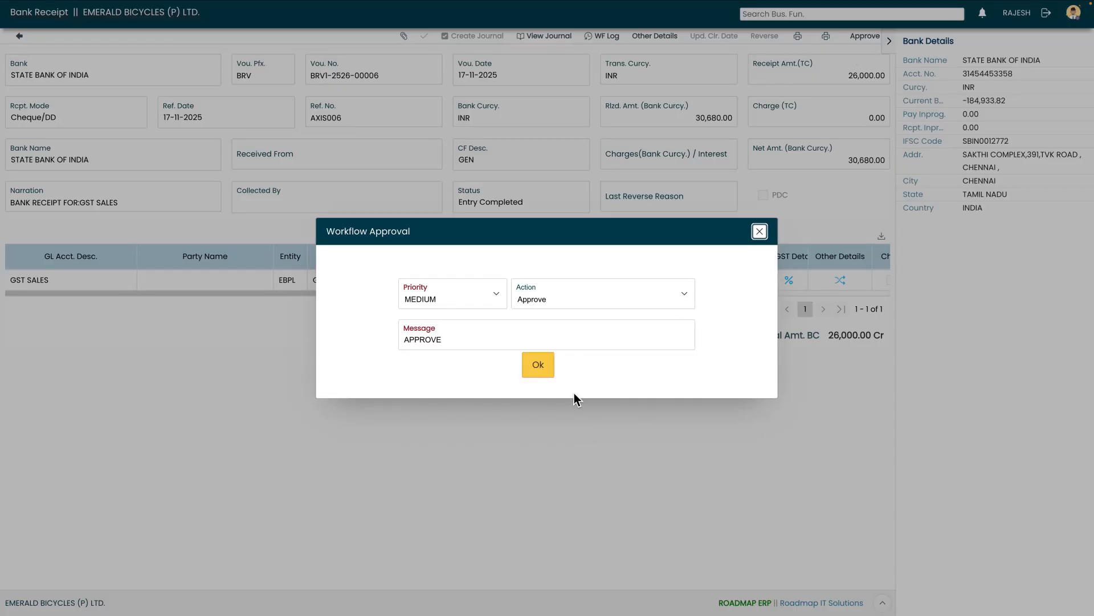
left_click(539, 366)
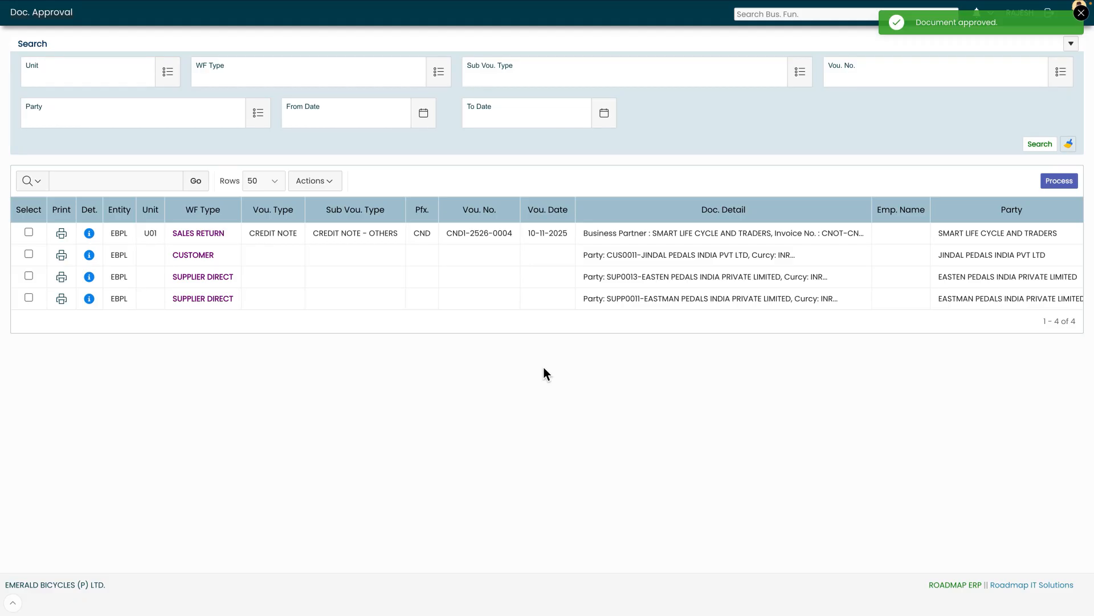